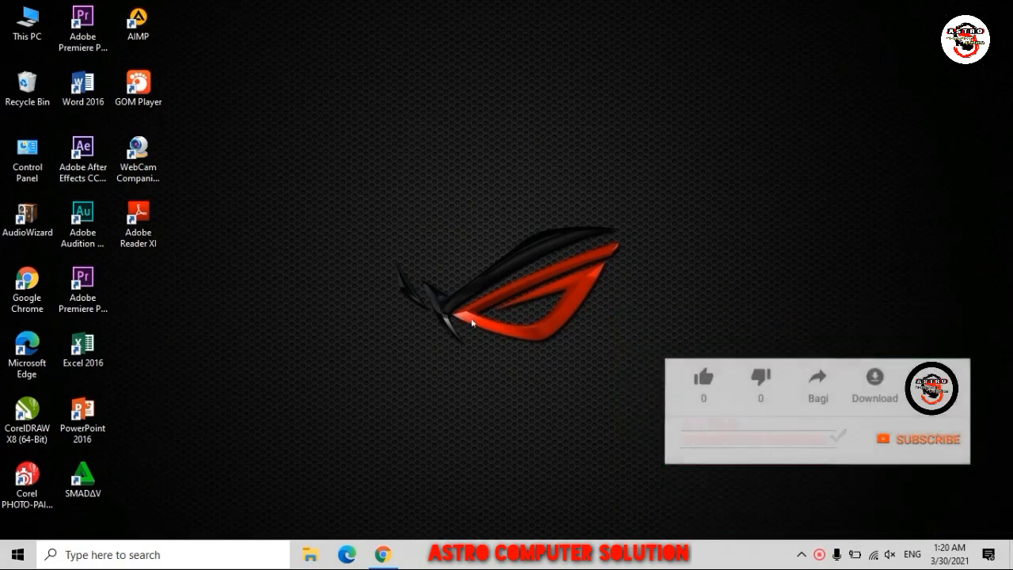
Refresh the desktop and check the free space of Local Disk (C:) in This PC.
{"action": "right_click", "coordinate": [472, 323]}
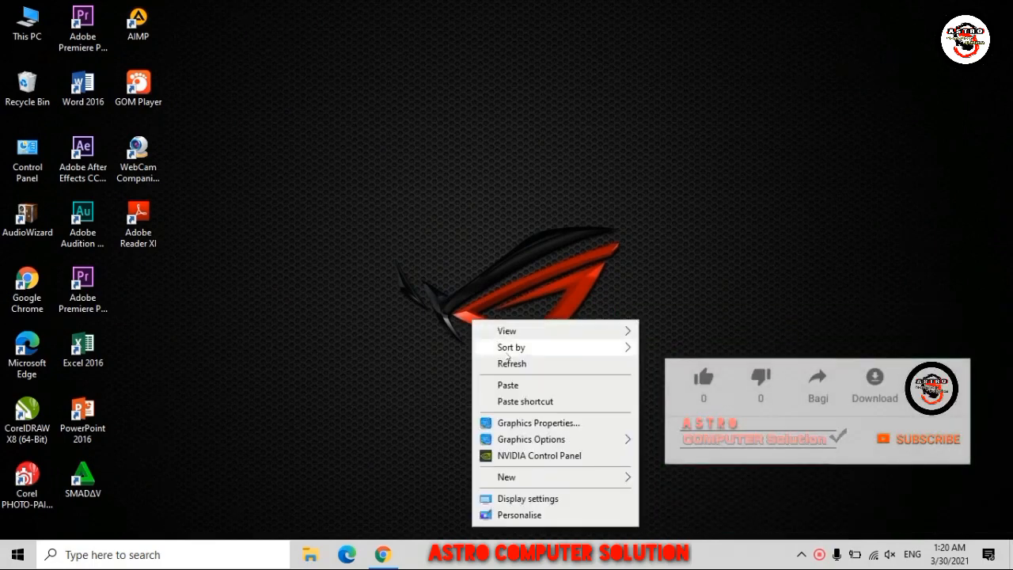
{"action": "left_click", "coordinate": [507, 362]}
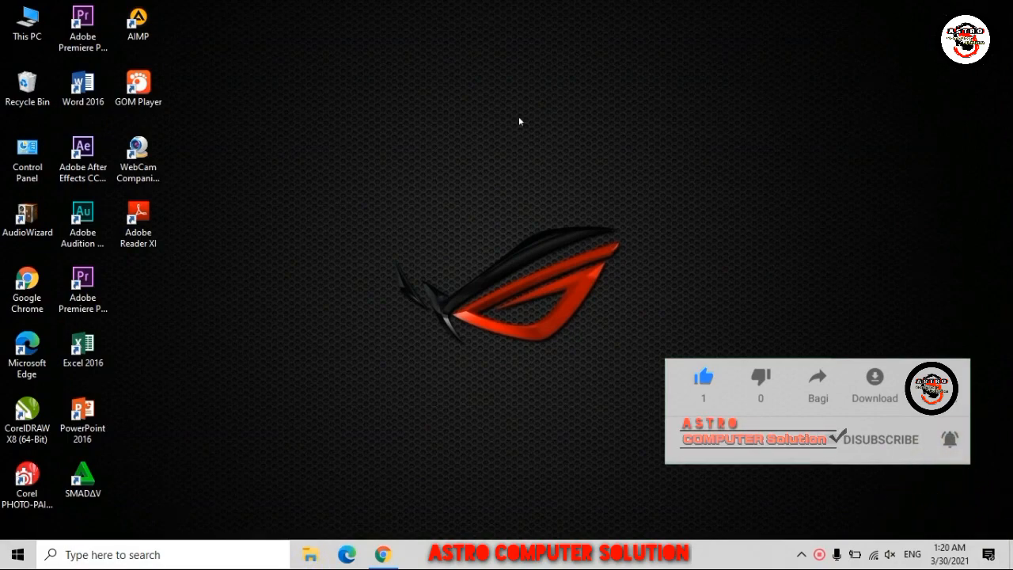
{"action": "key", "text": "super+e"}
{"action": "left_click", "coordinate": [47, 204]}
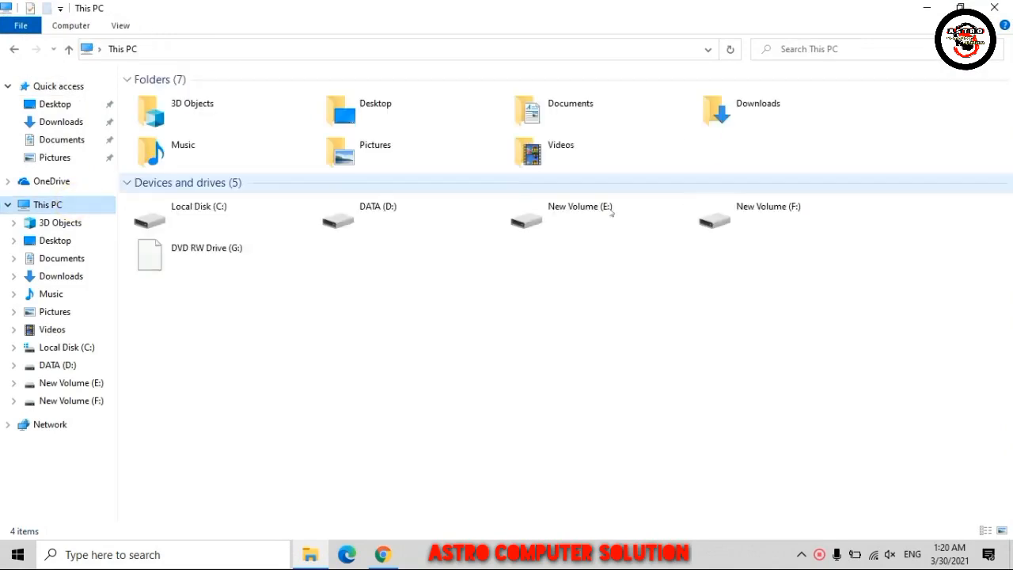
{"action": "left_click", "coordinate": [226, 215]}
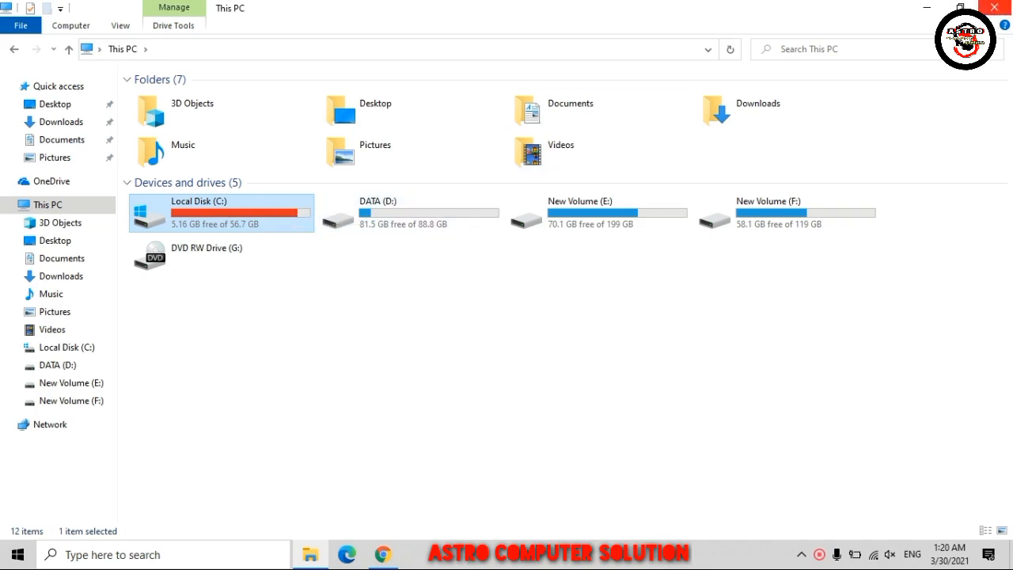
{"action": "left_click", "coordinate": [995, 7]}
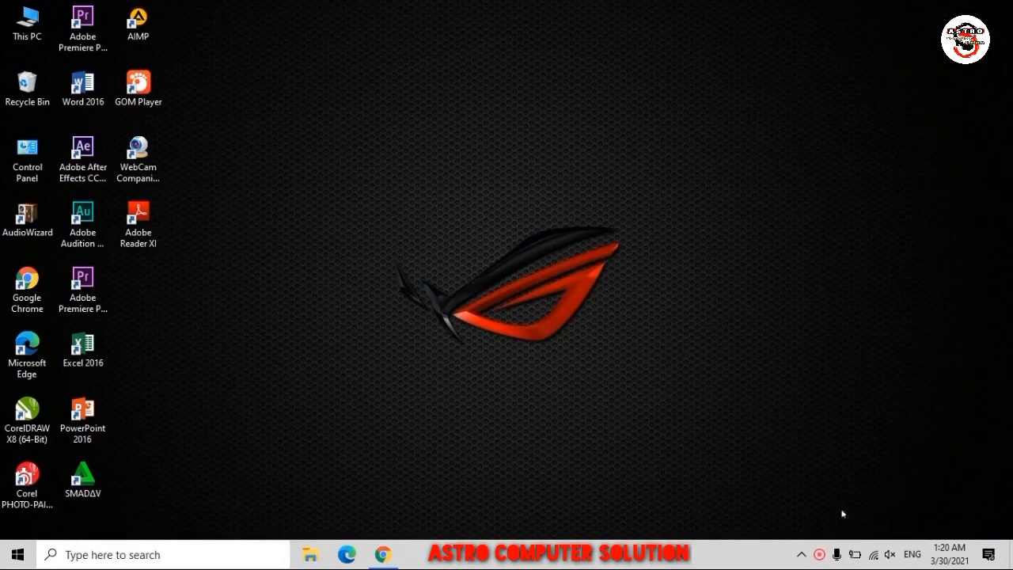
Check that the computer is connected to a Wi-Fi network.
{"action": "left_click", "coordinate": [873, 554]}
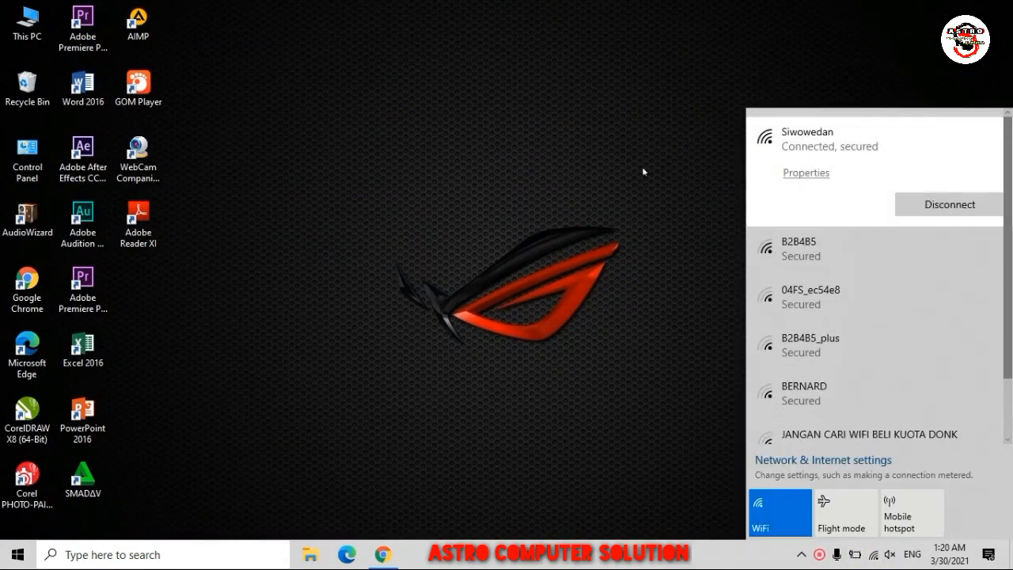
{"action": "left_click", "coordinate": [600, 179]}
Switch to Google Chrome and search Google for "download ccleaner portable".
{"action": "left_click", "coordinate": [383, 555]}
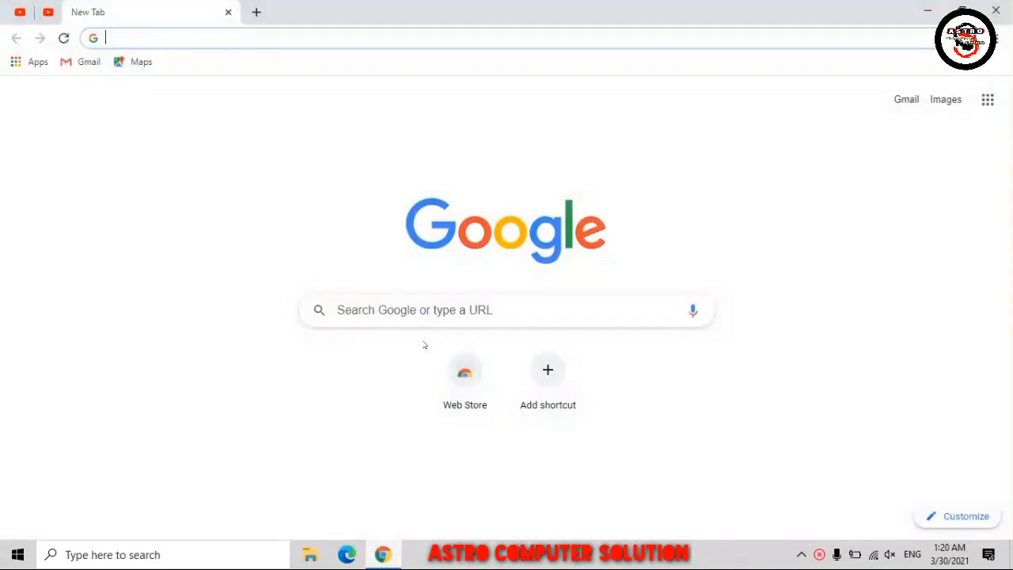
{"action": "left_click", "coordinate": [270, 40]}
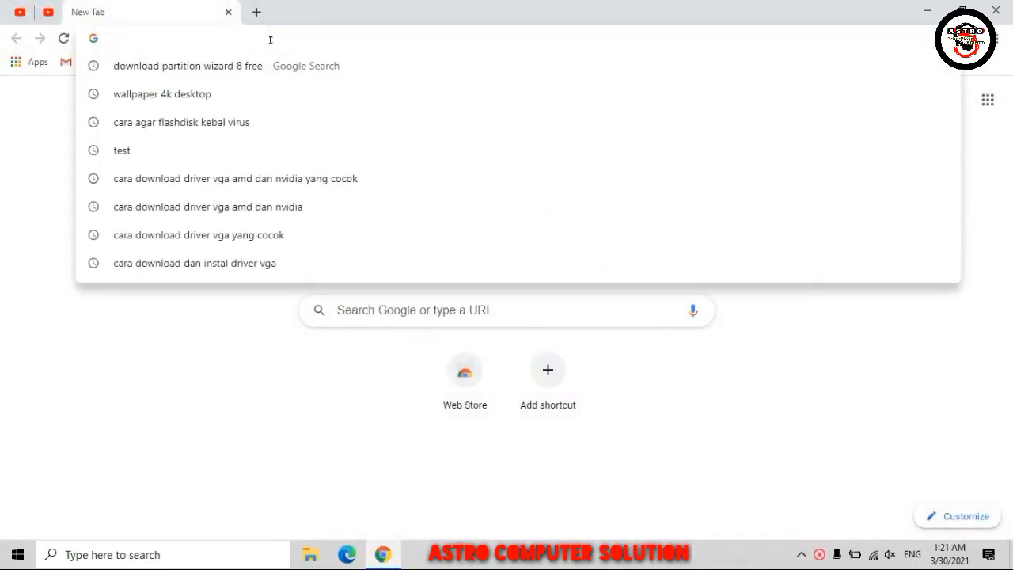
{"action": "type", "text": "DOWNL"}
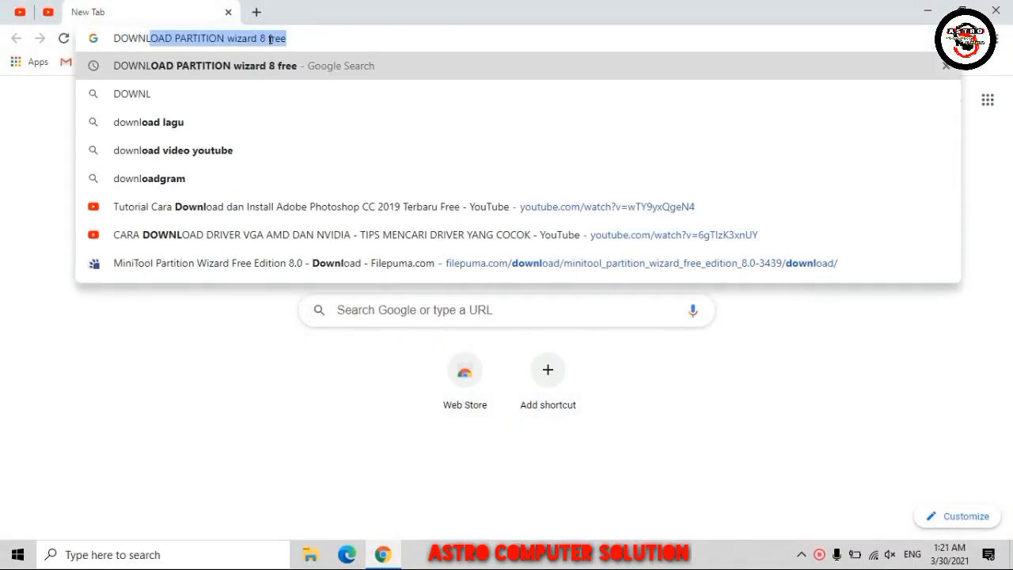
{"action": "type", "text": "OAD CC"}
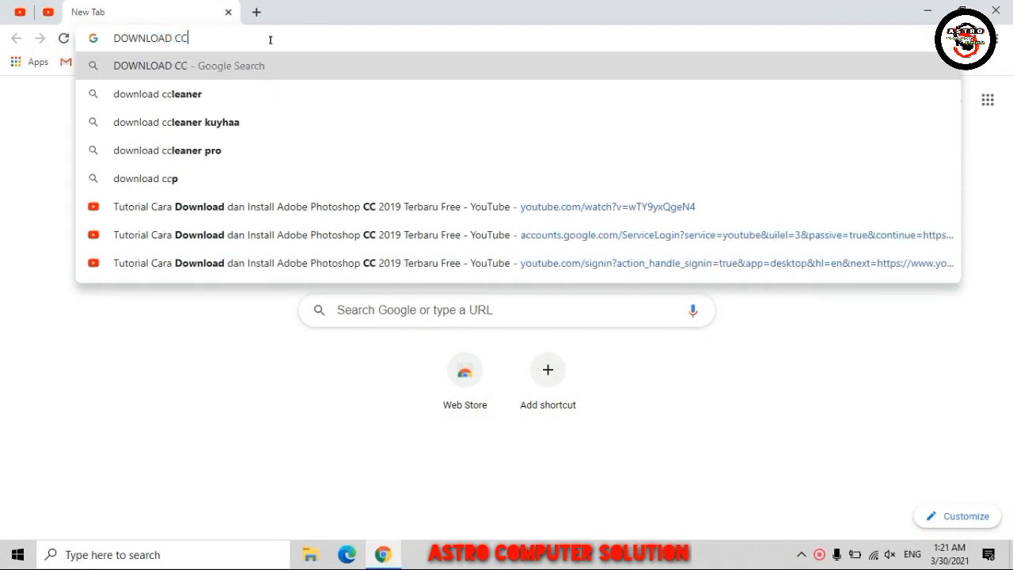
{"action": "type", "text": "LEANER"}
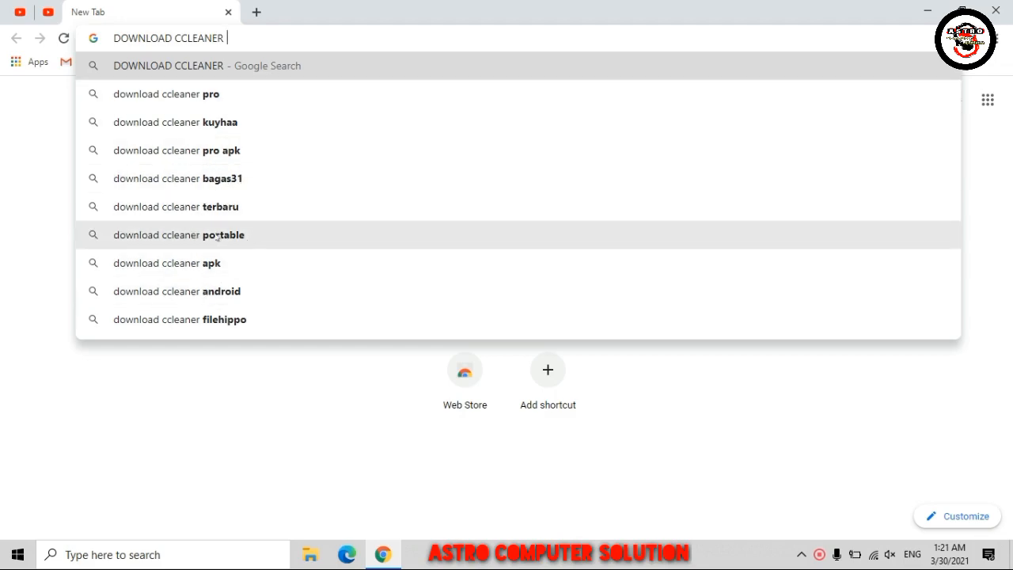
{"action": "left_click", "coordinate": [231, 239]}
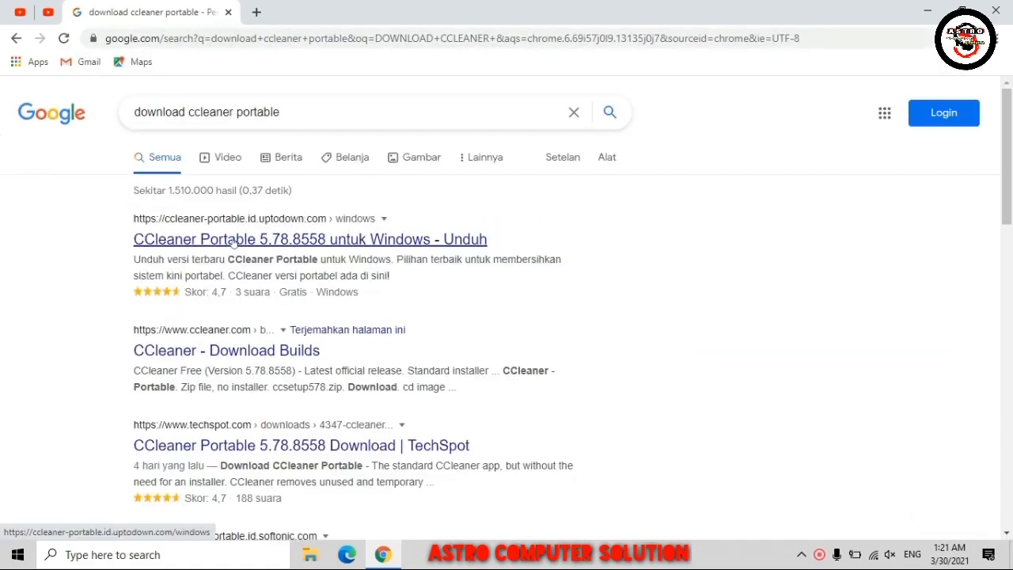
Download the latest version of CCleaner Portable, 5.78.8558, from the Uptodown search result.
{"action": "left_click", "coordinate": [277, 240]}
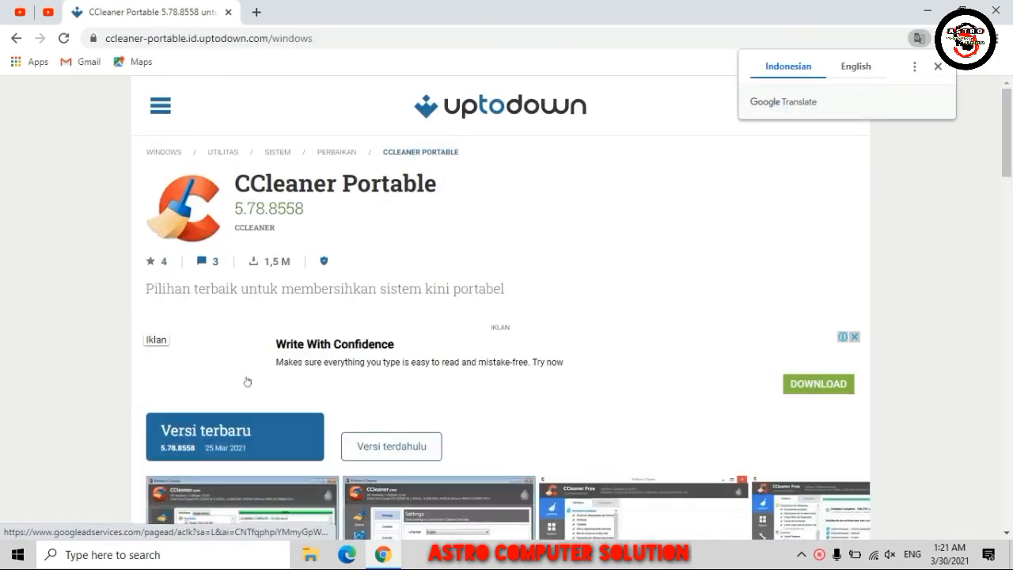
{"action": "left_click", "coordinate": [248, 448]}
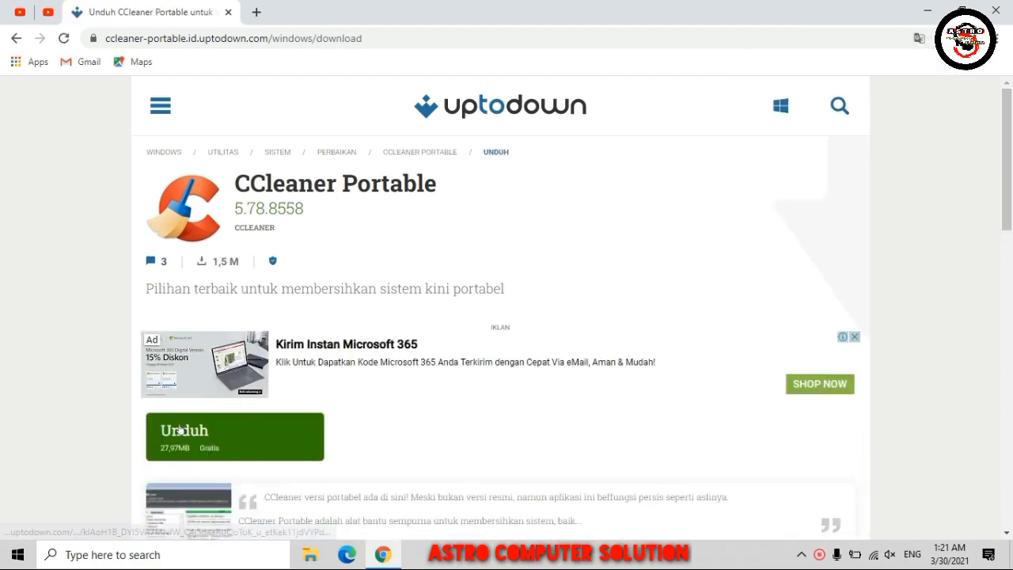
{"action": "left_click", "coordinate": [281, 452]}
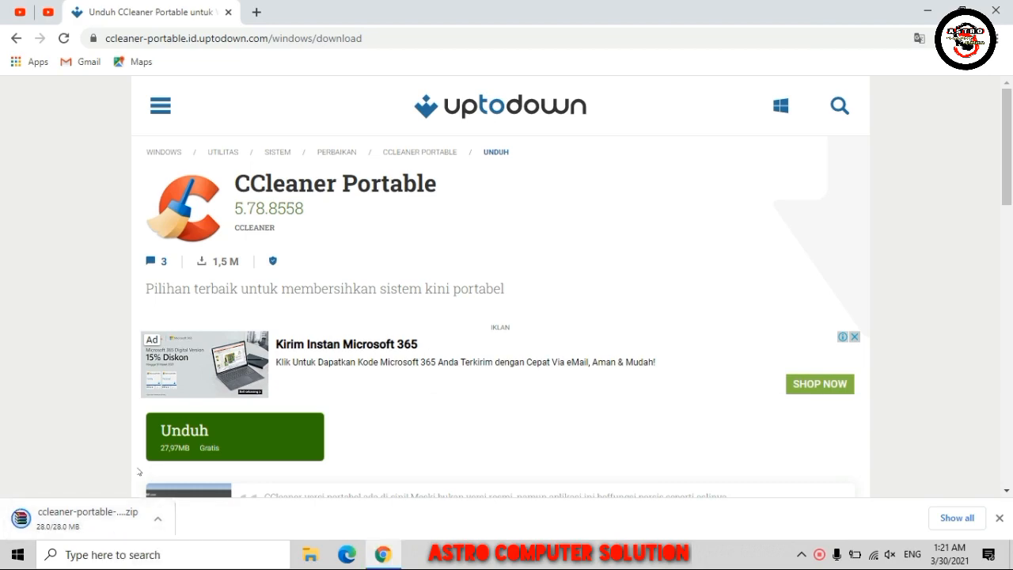
Open the downloaded ccleaner-portable zip in WinRAR and run CCleaner64.exe from it, allowing it past the security warning.
{"action": "left_click", "coordinate": [74, 524]}
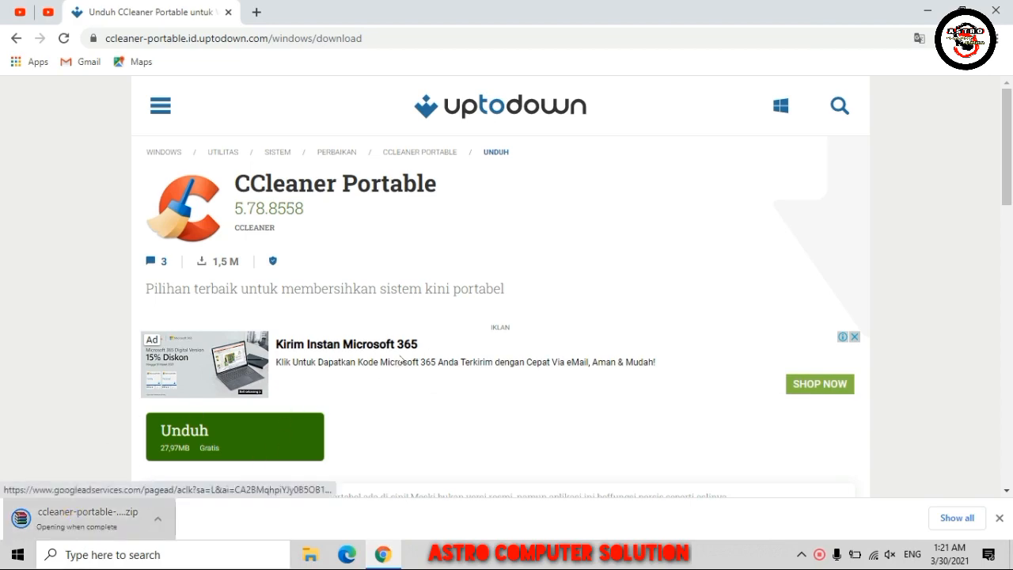
{"action": "left_click", "coordinate": [926, 11]}
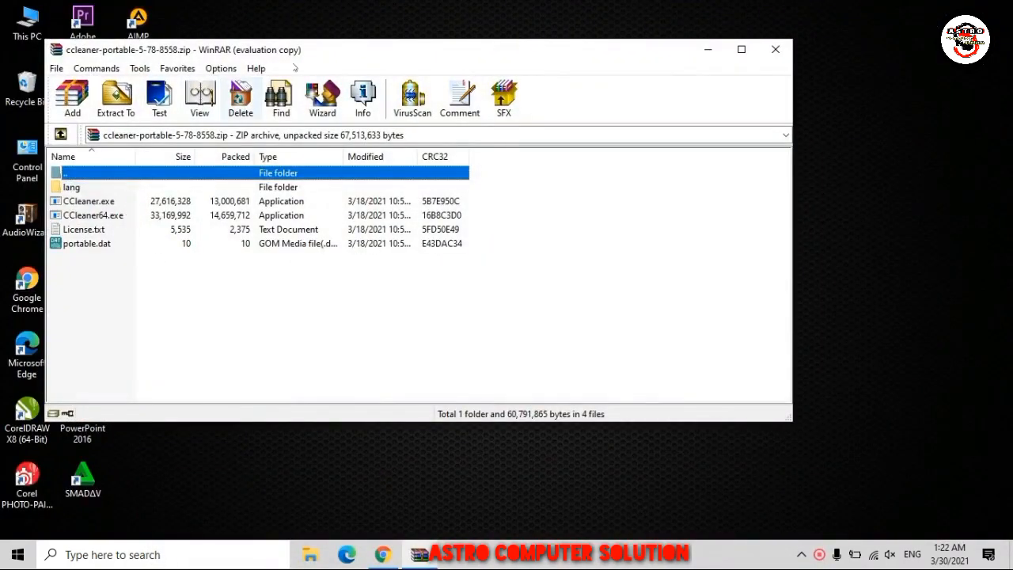
{"action": "mouse_move", "coordinate": [326, 50]}
{"action": "left_mouse_down"}
{"action": "mouse_move", "coordinate": [445, 42]}
{"action": "mouse_move", "coordinate": [485, 25]}
{"action": "left_mouse_up"}
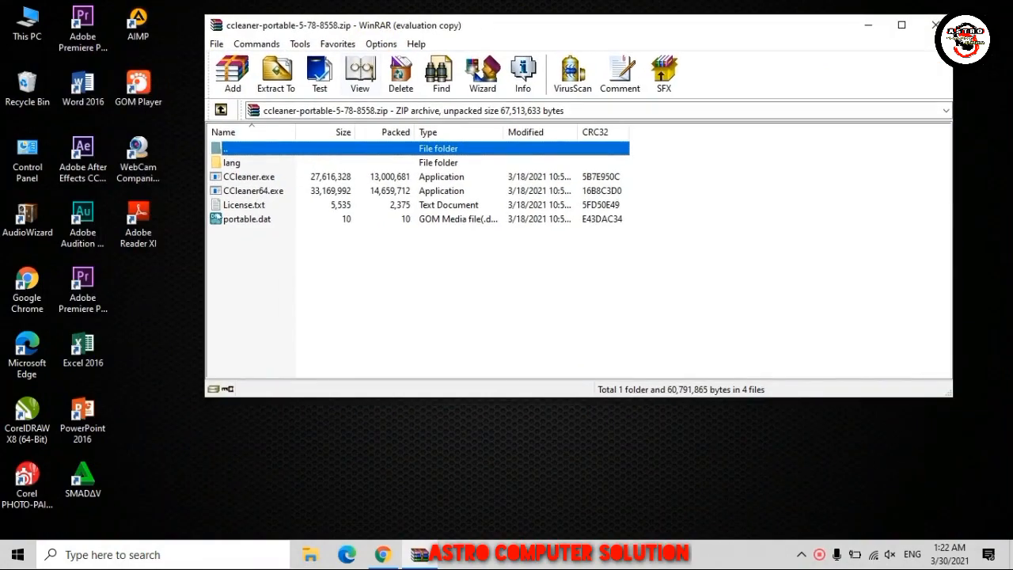
{"action": "left_click", "coordinate": [246, 193]}
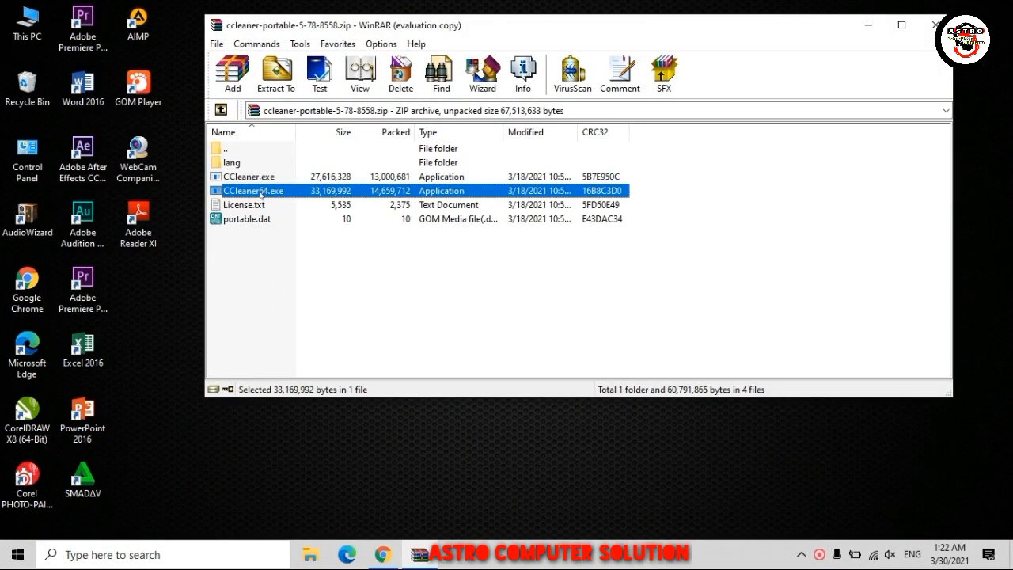
{"action": "double_click", "coordinate": [261, 194]}
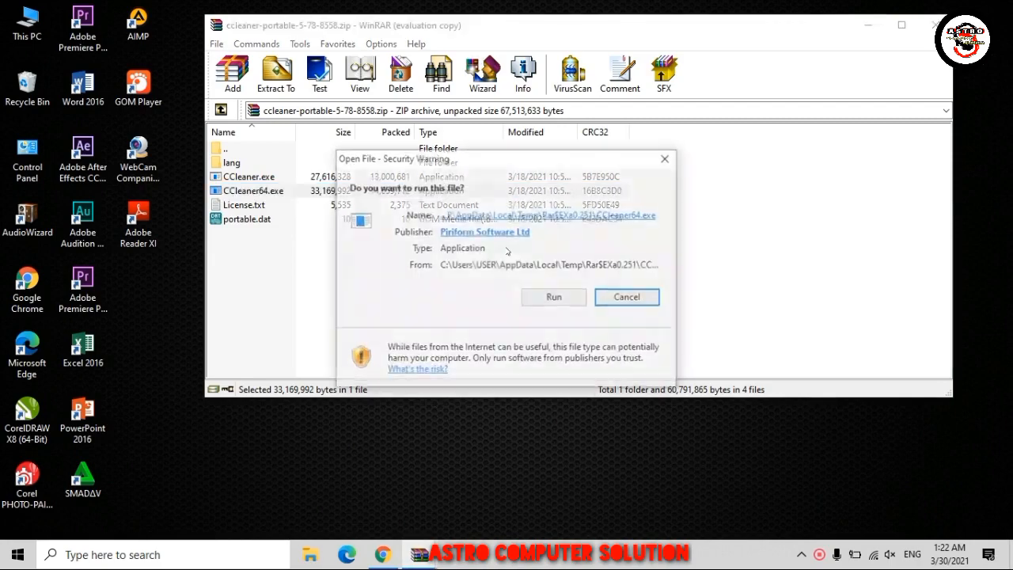
{"action": "left_click", "coordinate": [554, 298]}
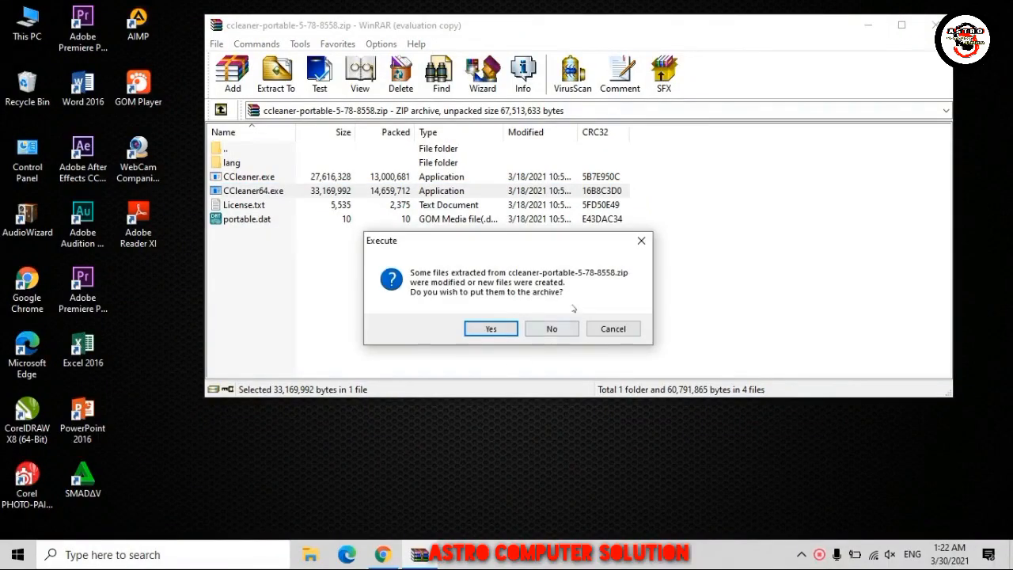
Close the WinRAR archive without adding the modified files to it, and maximize the CCleaner window.
{"action": "left_click", "coordinate": [563, 335]}
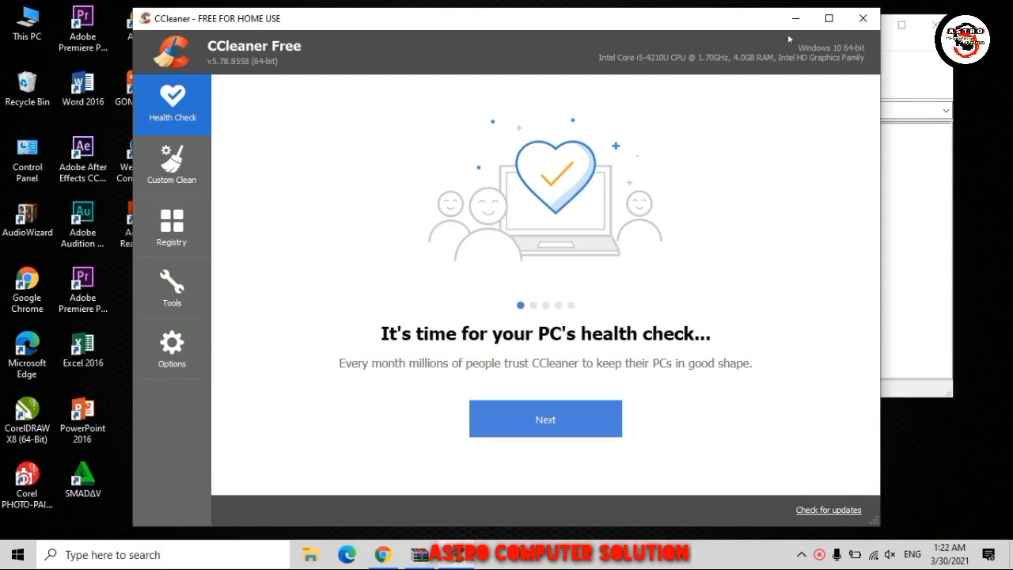
{"action": "left_click", "coordinate": [910, 148]}
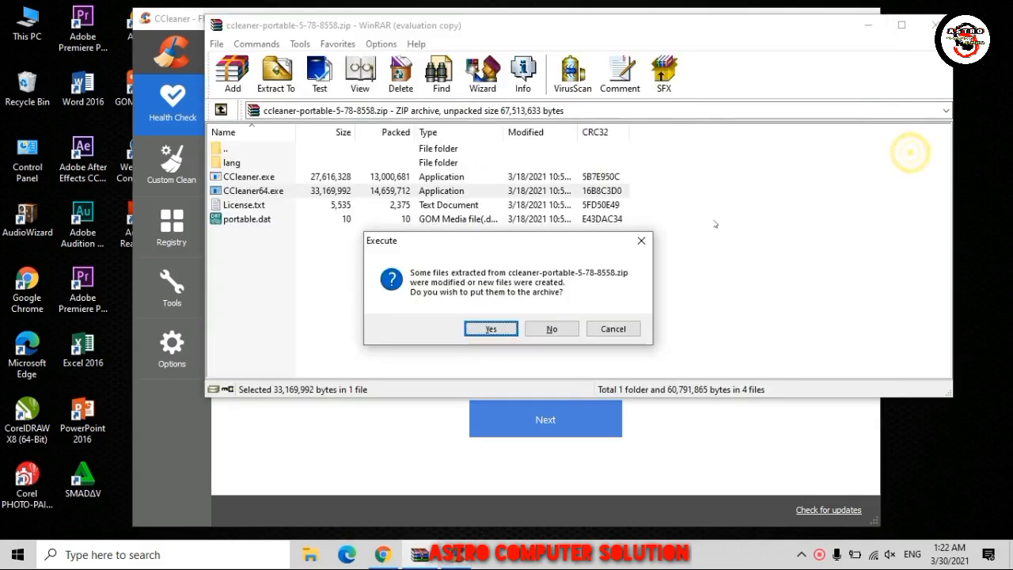
{"action": "left_click", "coordinate": [546, 328]}
{"action": "left_click", "coordinate": [935, 24]}
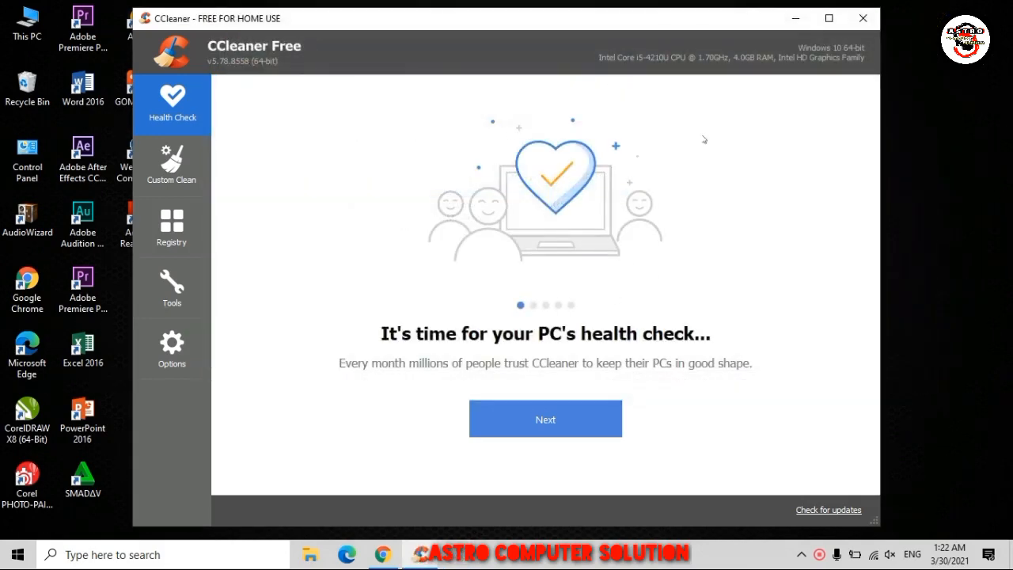
{"action": "left_click", "coordinate": [827, 18]}
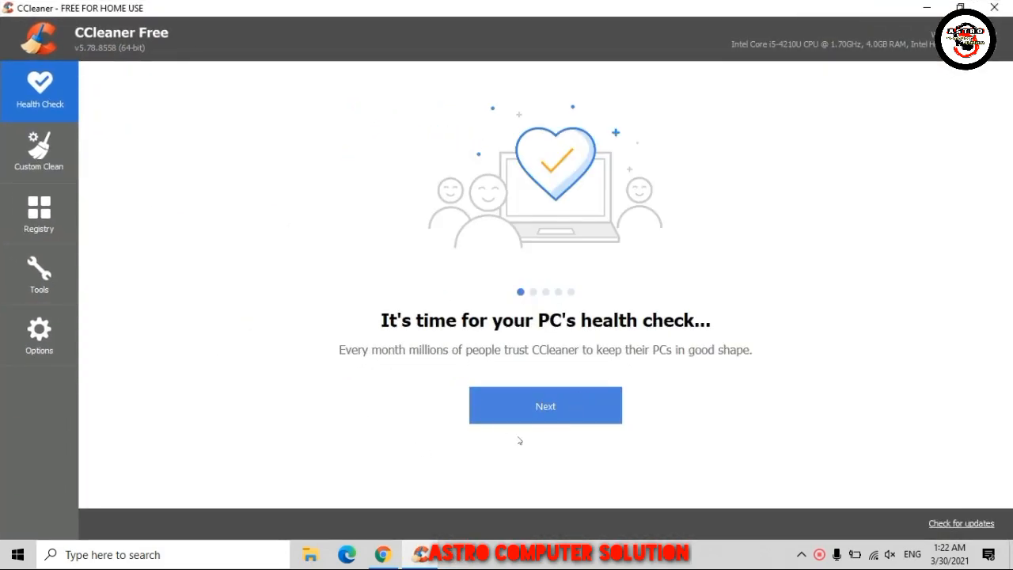
Analyze the default Custom Clean items, letting CCleaner close Google Chrome and suppressing that prompt in future.
{"action": "left_click", "coordinate": [35, 167]}
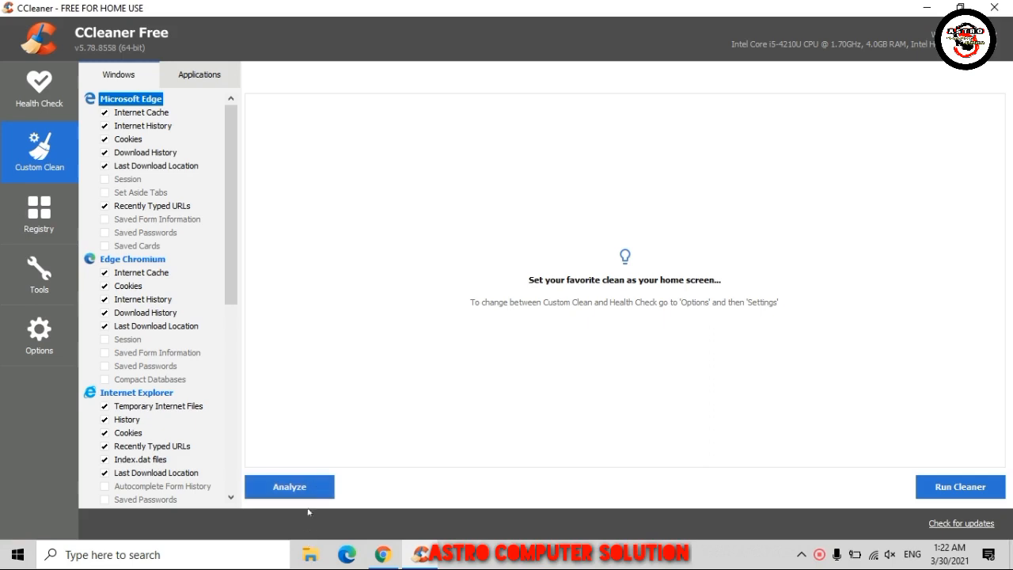
{"action": "left_click", "coordinate": [312, 497]}
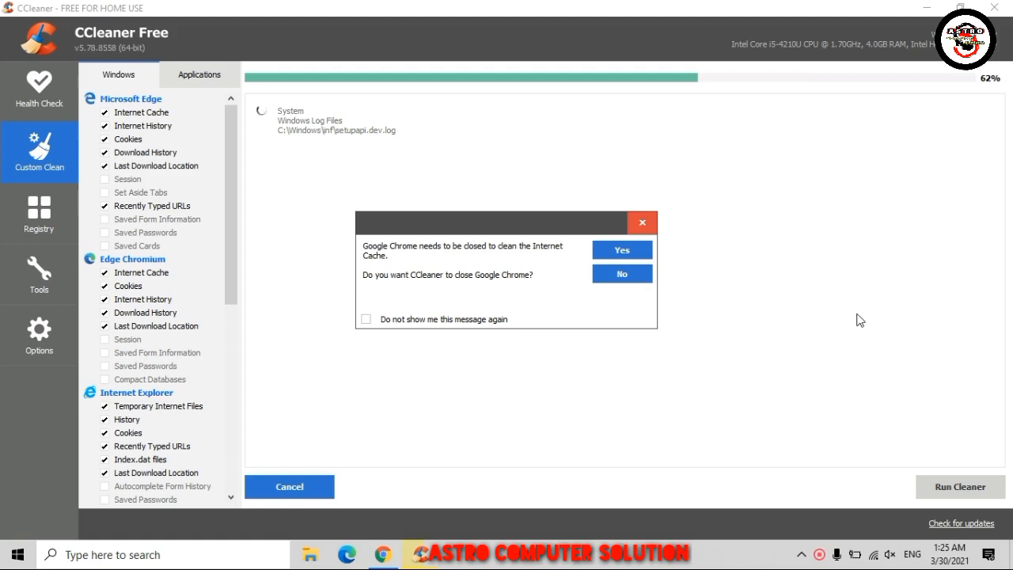
{"action": "left_click", "coordinate": [366, 320]}
{"action": "left_click", "coordinate": [622, 251]}
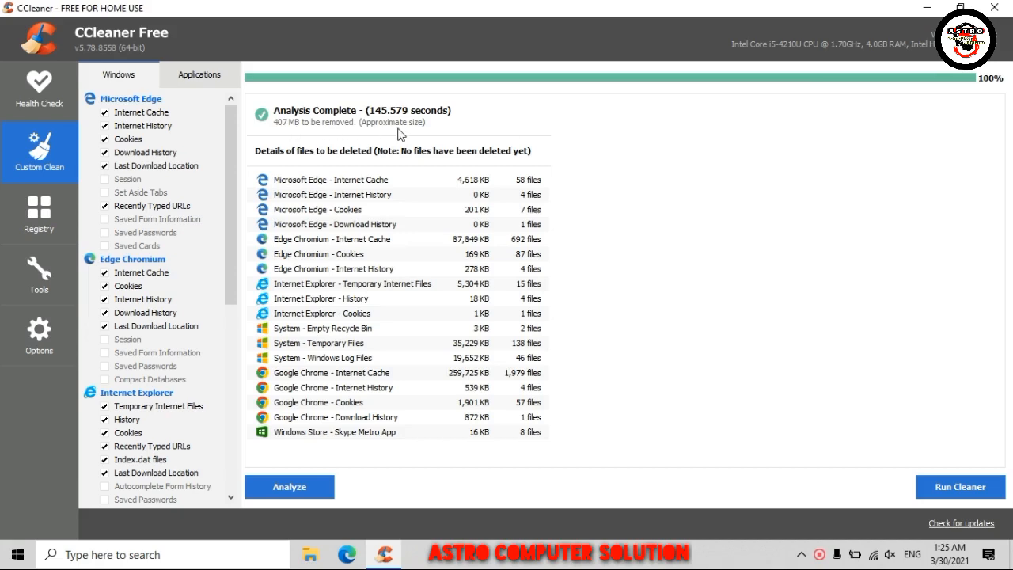
Run the cleaner on the analyzed Custom Clean items and confirm deleting the files from the PC.
{"action": "left_click", "coordinate": [954, 495]}
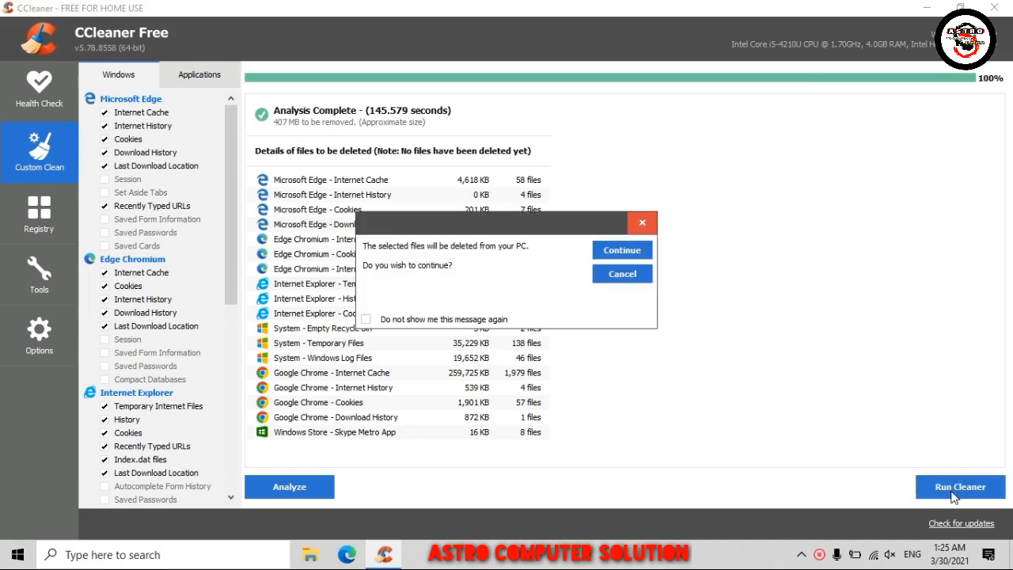
{"action": "left_click", "coordinate": [622, 251]}
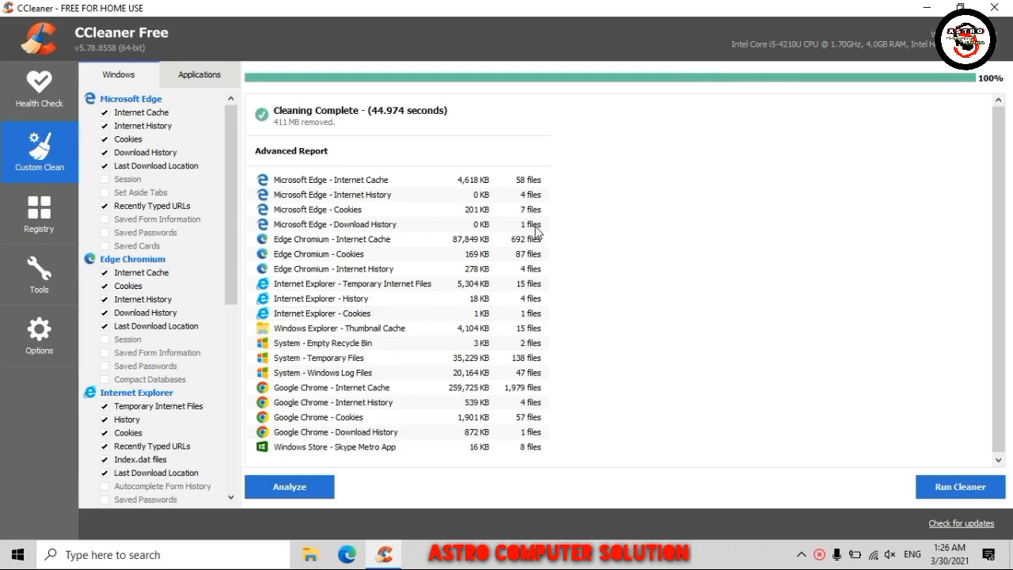
Show the Applications items of Custom Clean, analyze again with the default selection and run the cleaner.
{"action": "left_click", "coordinate": [199, 79]}
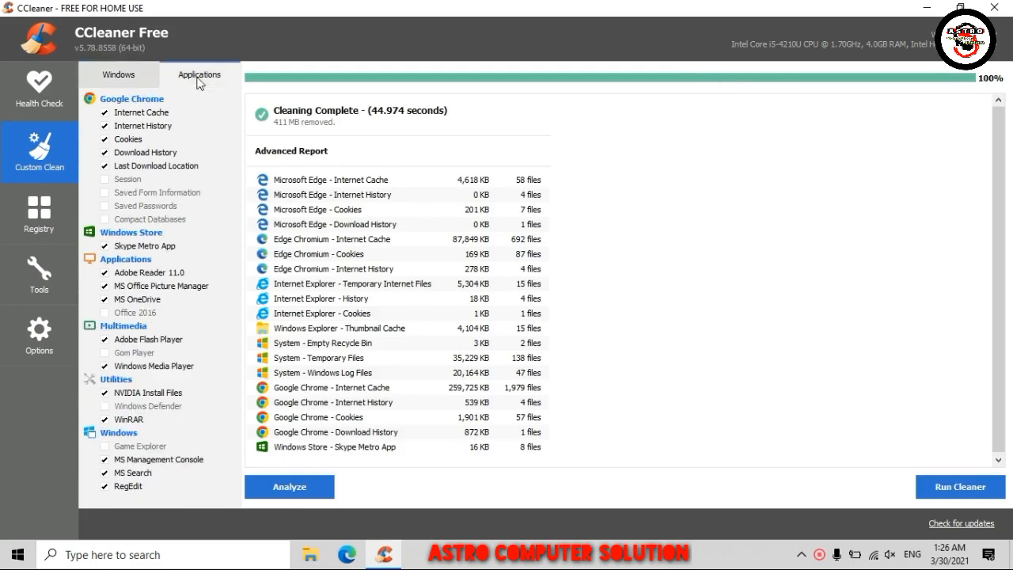
{"action": "left_click", "coordinate": [286, 487]}
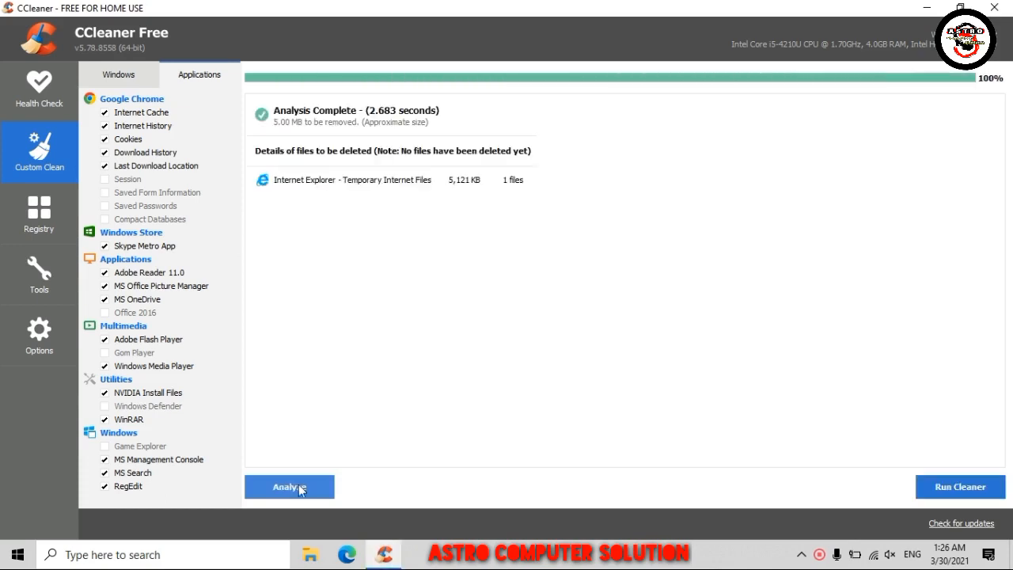
{"action": "left_click", "coordinate": [947, 495]}
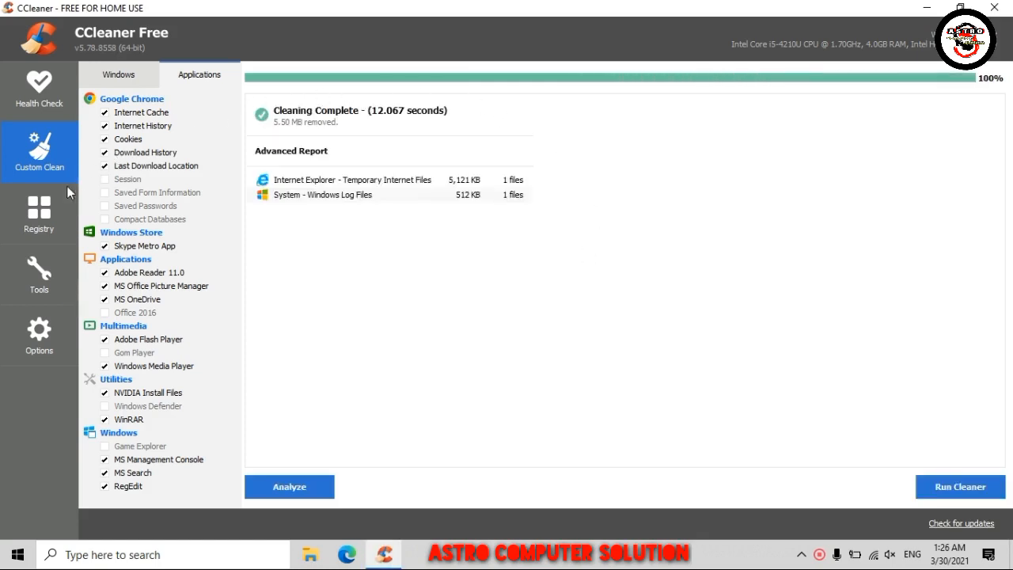
Scan the registry for issues with all Registry Cleaner categories selected.
{"action": "left_click", "coordinate": [47, 212]}
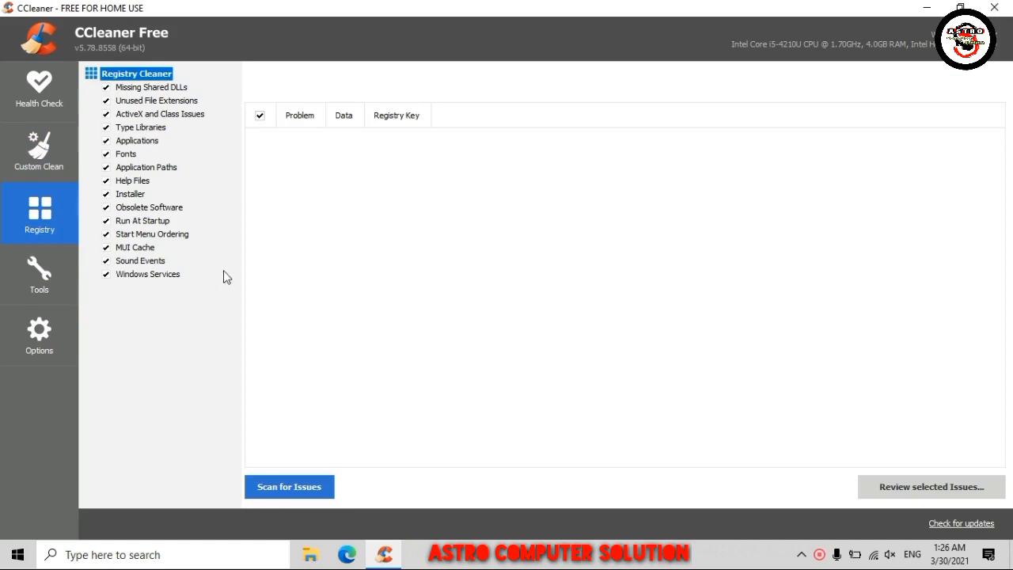
{"action": "left_click", "coordinate": [324, 501]}
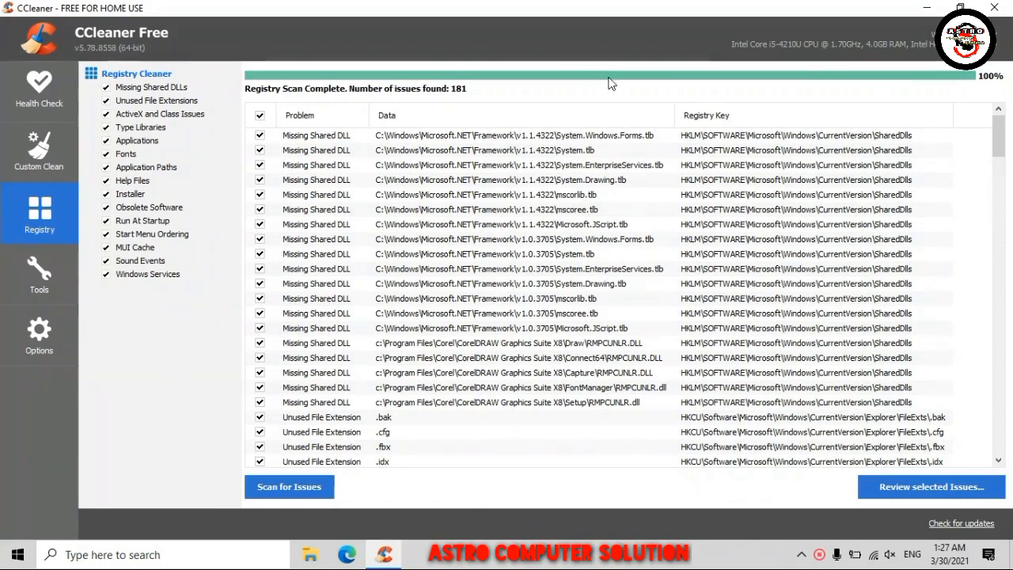
Fix all selected registry issues without backing up the registry, and close the issue review.
{"action": "left_click", "coordinate": [896, 483]}
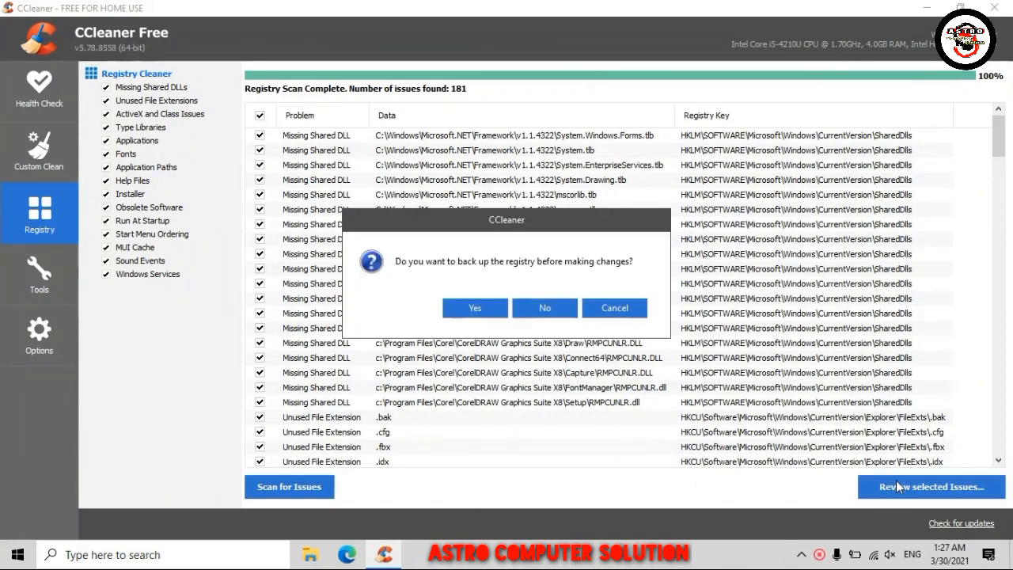
{"action": "left_click", "coordinate": [569, 308]}
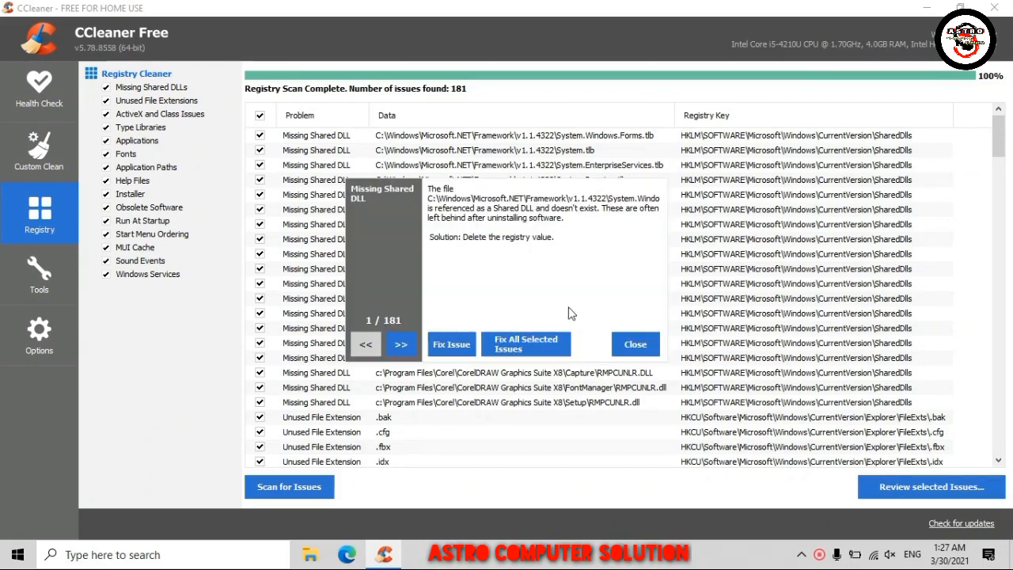
{"action": "left_click", "coordinate": [554, 356]}
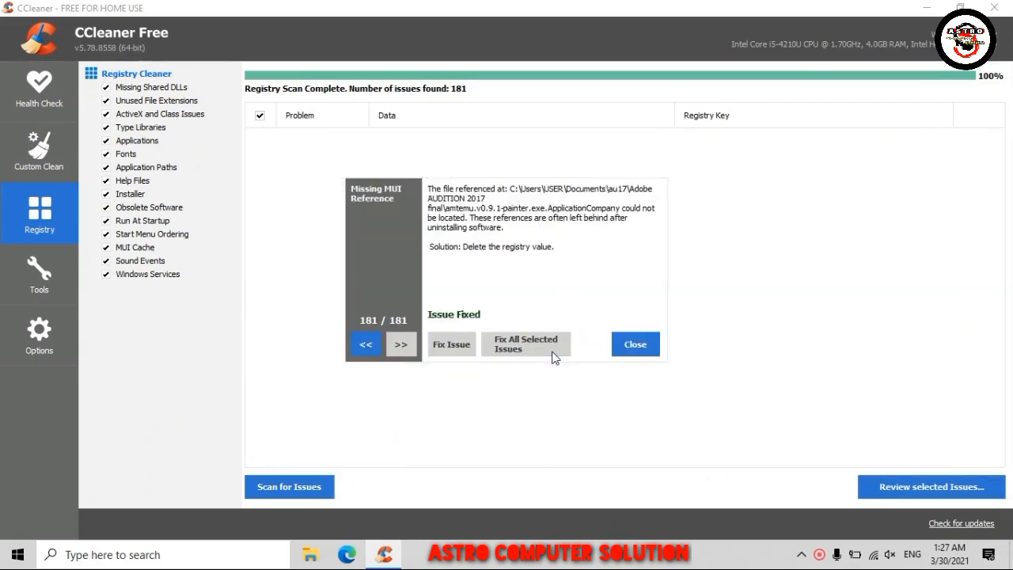
{"action": "left_click", "coordinate": [636, 346]}
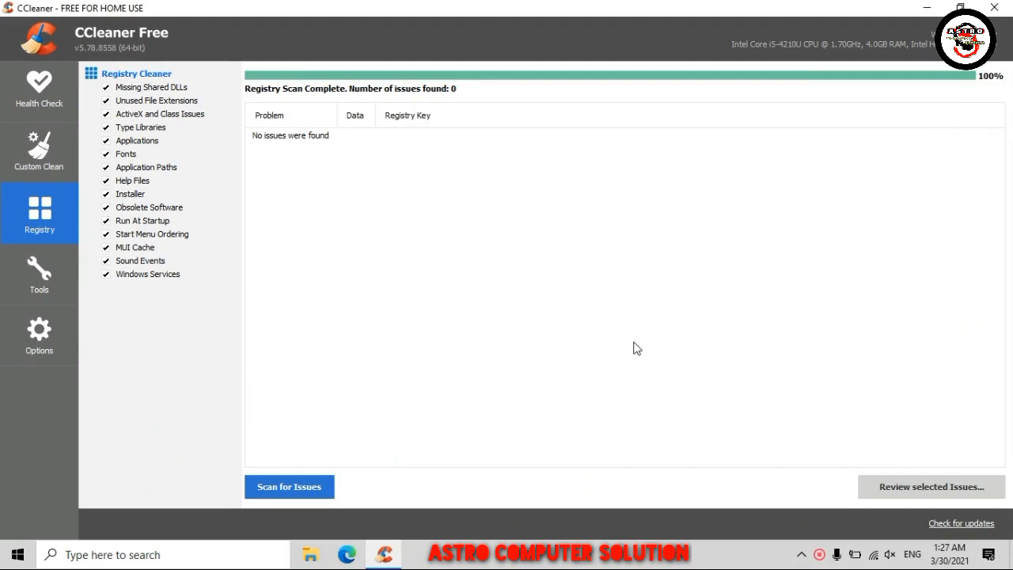
Examine the installed programs in the Uninstall tool from start to end for programs that could be removed.
{"action": "left_click", "coordinate": [57, 285]}
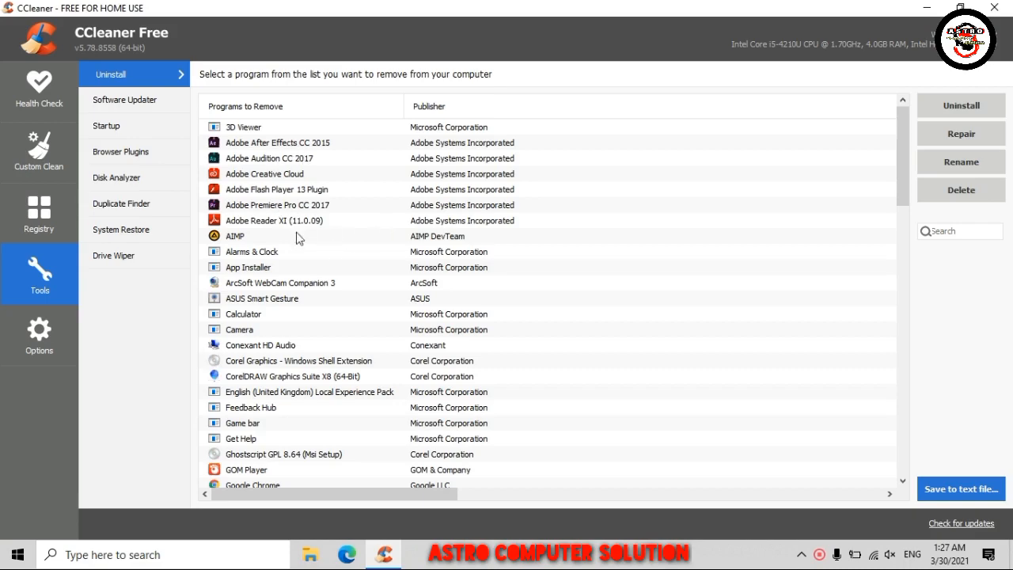
{"action": "left_click", "coordinate": [261, 267]}
{"action": "scroll", "coordinate": [264, 361], "scroll_direction": "down", "scroll_amount": 2}
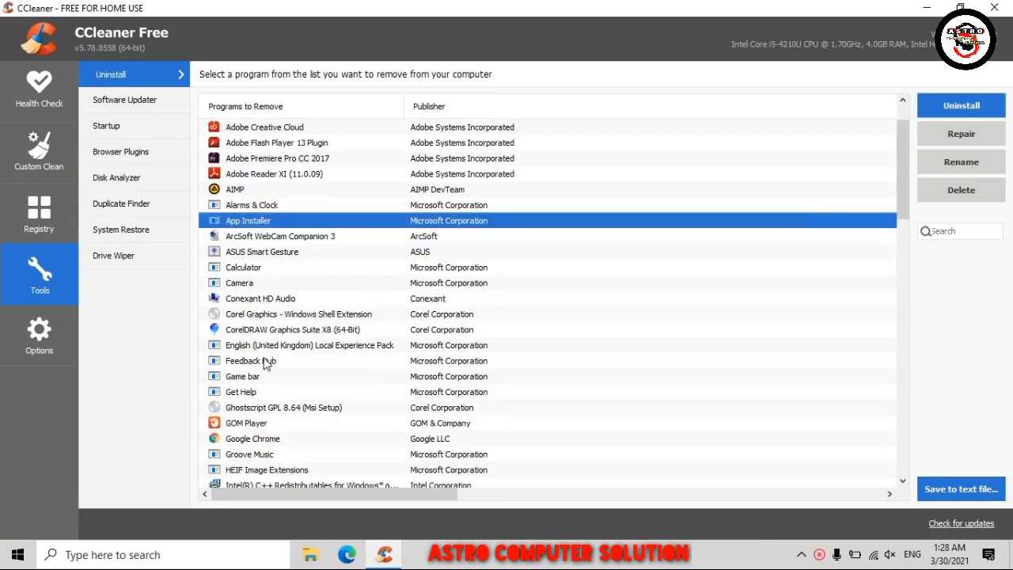
{"action": "scroll", "coordinate": [266, 363], "scroll_direction": "down", "scroll_amount": 3}
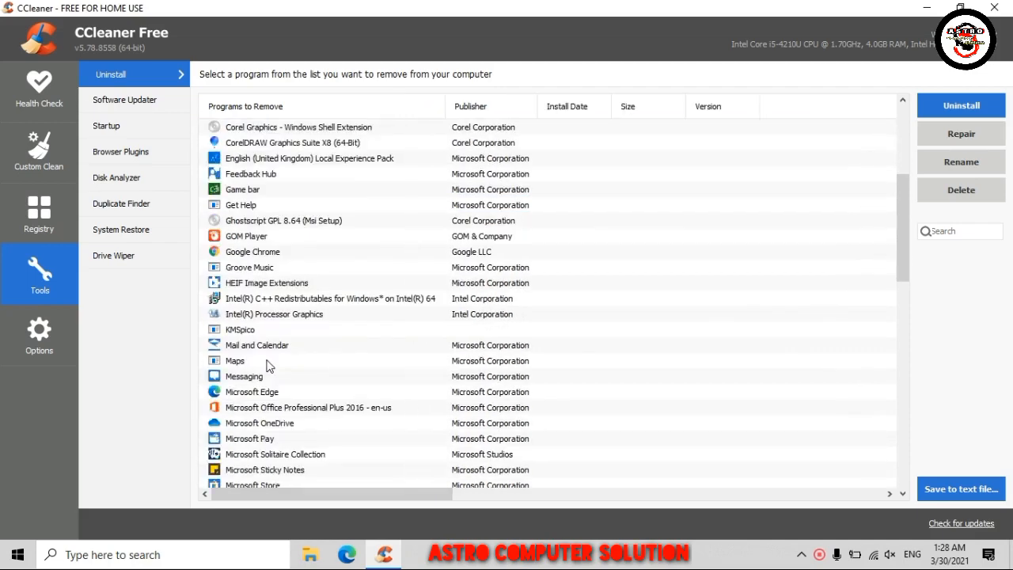
{"action": "scroll", "coordinate": [278, 396], "scroll_direction": "down", "scroll_amount": 10}
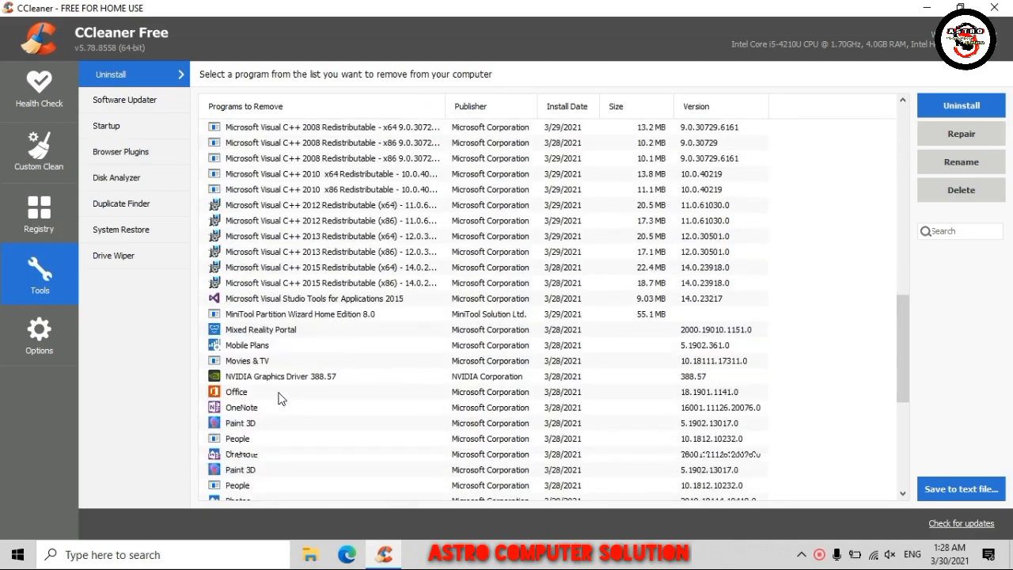
{"action": "scroll", "coordinate": [279, 398], "scroll_direction": "down", "scroll_amount": 2}
{"action": "scroll", "coordinate": [279, 398], "scroll_direction": "down", "scroll_amount": 4}
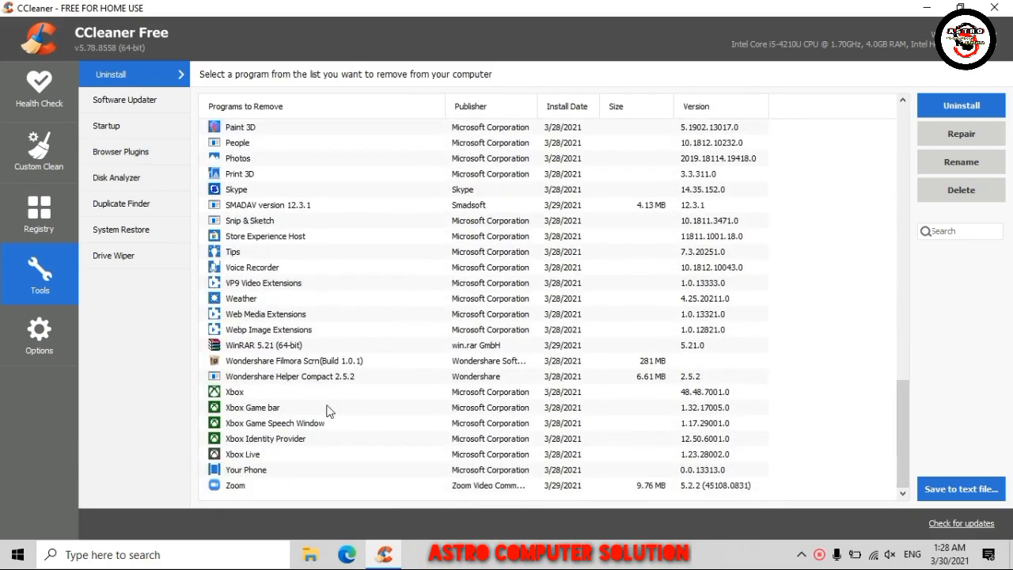
{"action": "scroll", "coordinate": [286, 328], "scroll_direction": "up", "scroll_amount": 18}
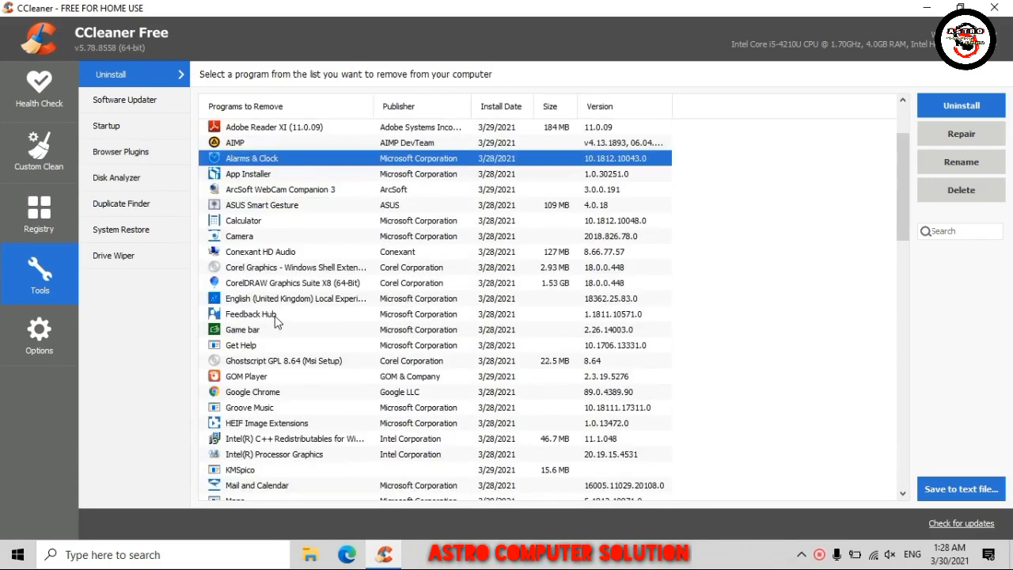
{"action": "scroll", "coordinate": [277, 321], "scroll_direction": "up", "scroll_amount": 1}
{"action": "key", "text": "Home"}
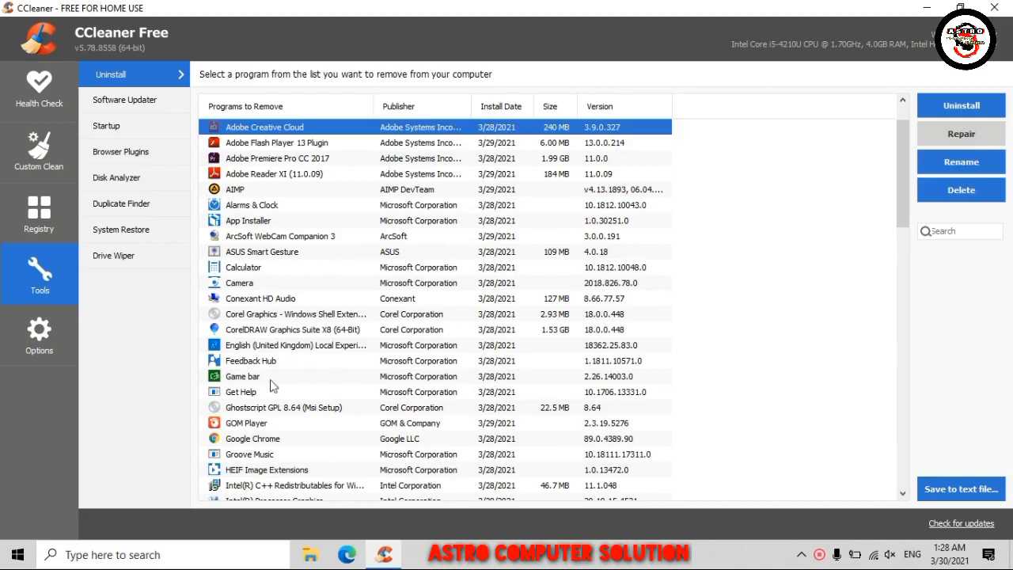
{"action": "left_click", "coordinate": [270, 345]}
{"action": "left_click", "coordinate": [272, 317]}
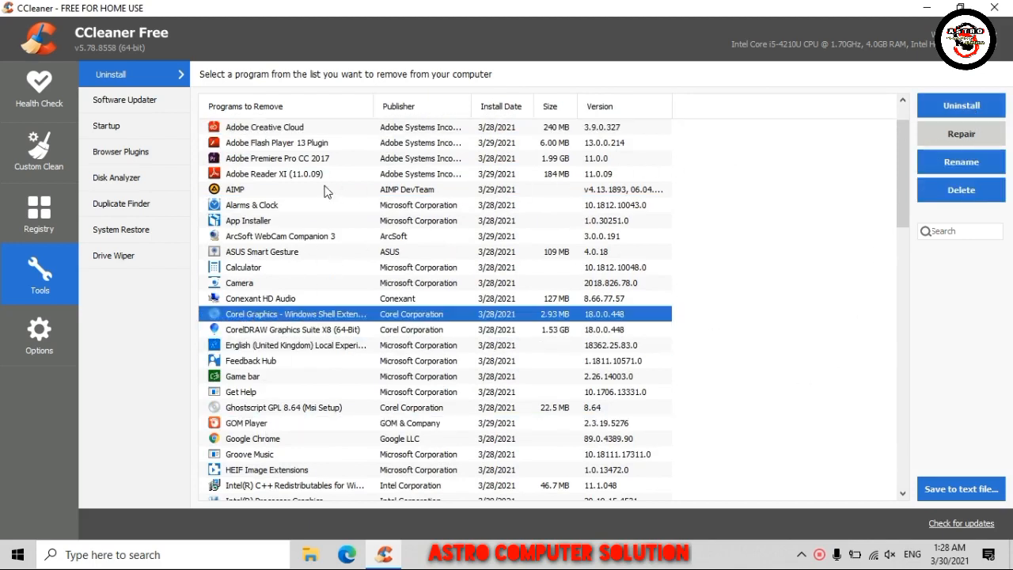
Disable the Windows startup entries OneDrive, Delete Cached Standalone Update Binary and Delete Cached Update Binary.
{"action": "left_click", "coordinate": [137, 124]}
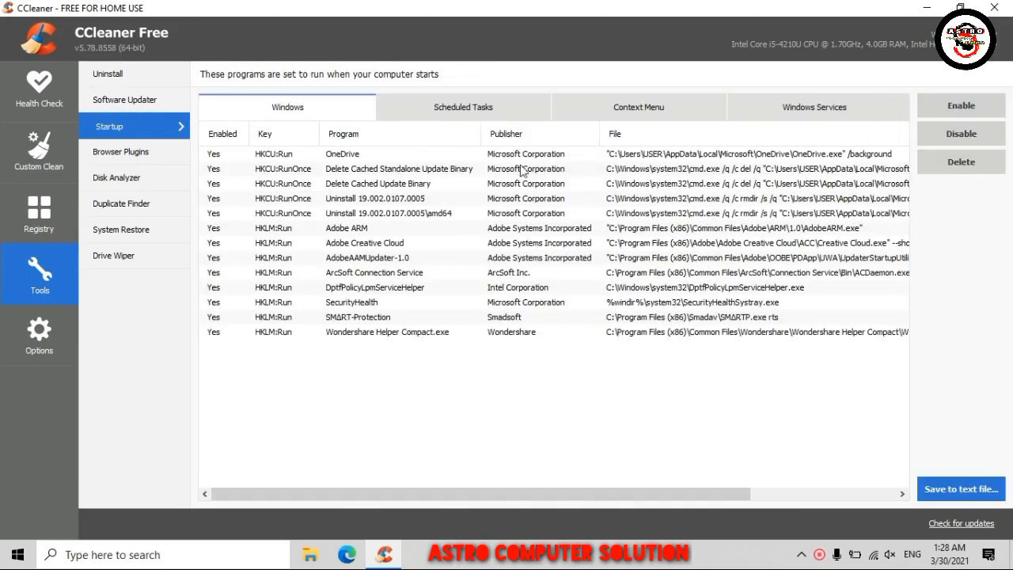
{"action": "left_click", "coordinate": [492, 153]}
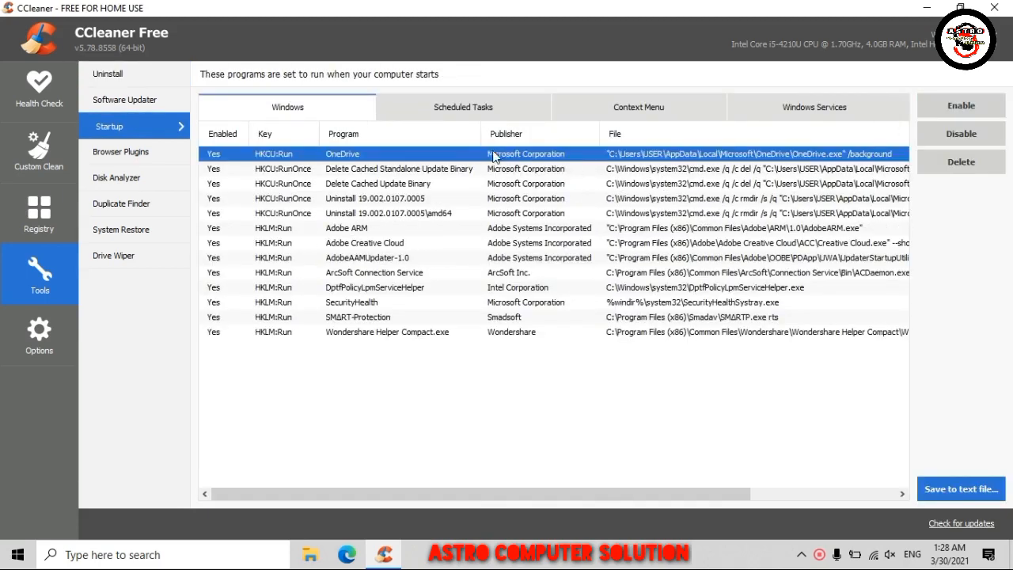
{"action": "left_click", "coordinate": [954, 142]}
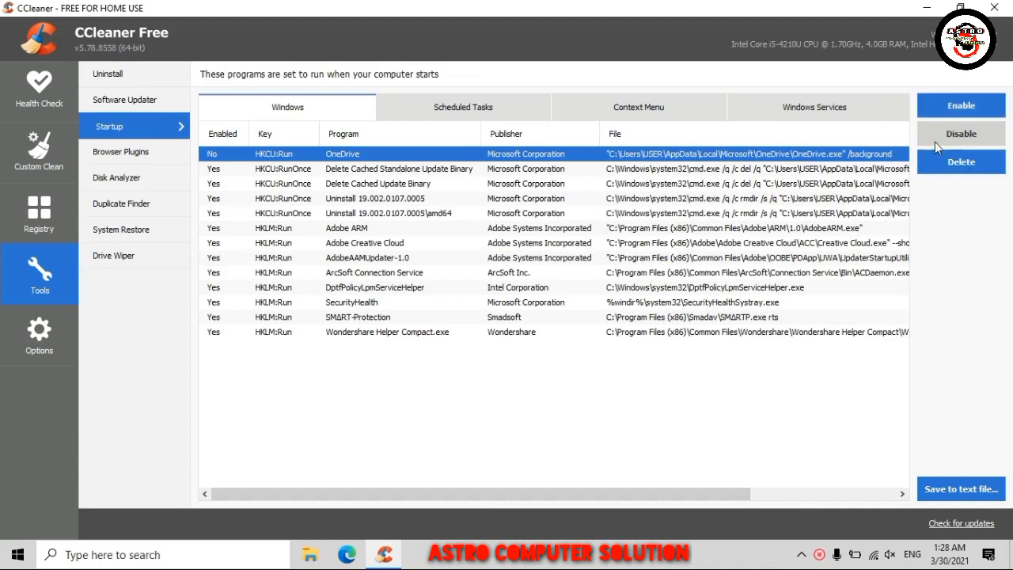
{"action": "left_click", "coordinate": [863, 171]}
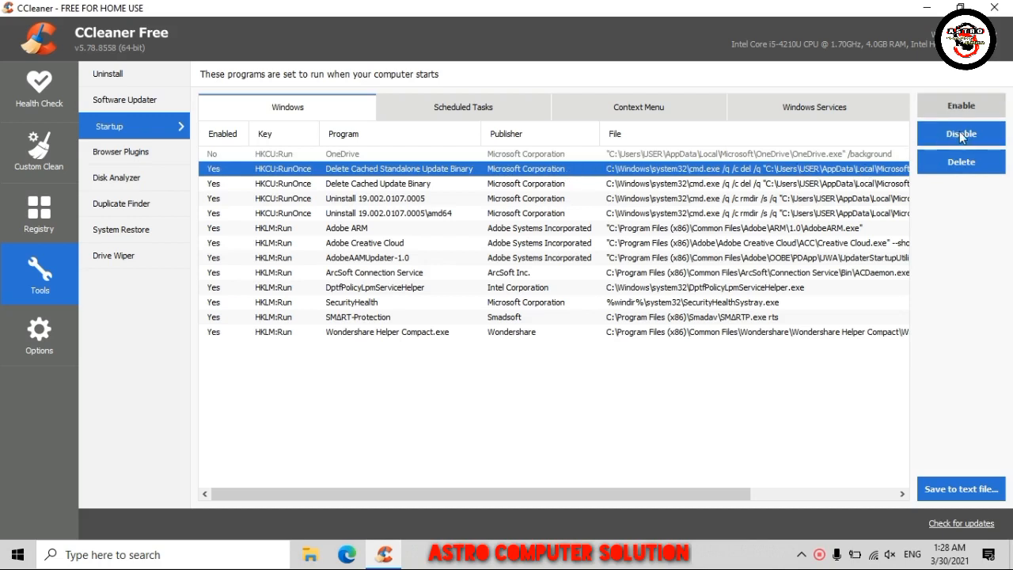
{"action": "left_click", "coordinate": [963, 135]}
{"action": "double_click", "coordinate": [642, 188]}
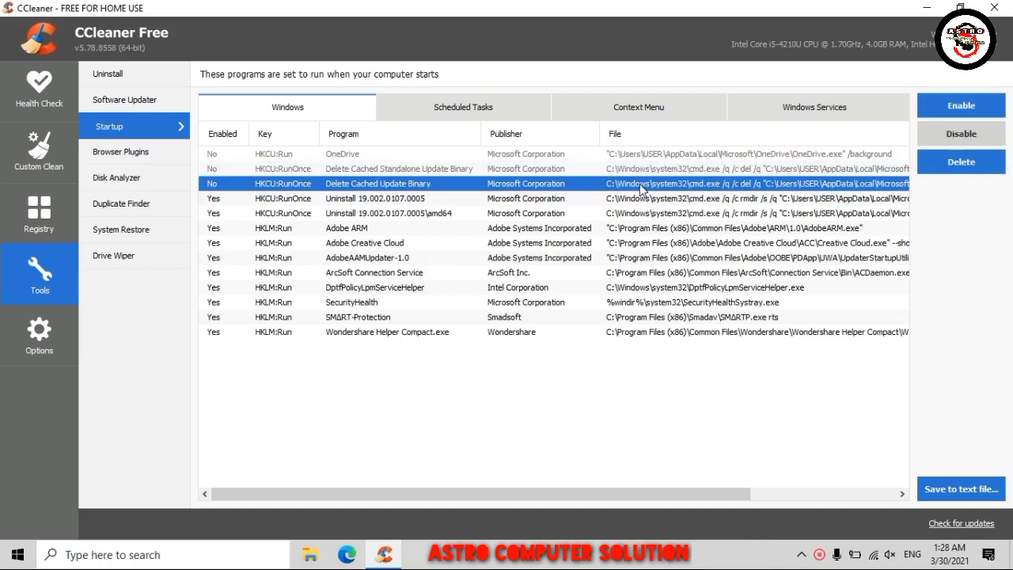
{"action": "left_click", "coordinate": [925, 134]}
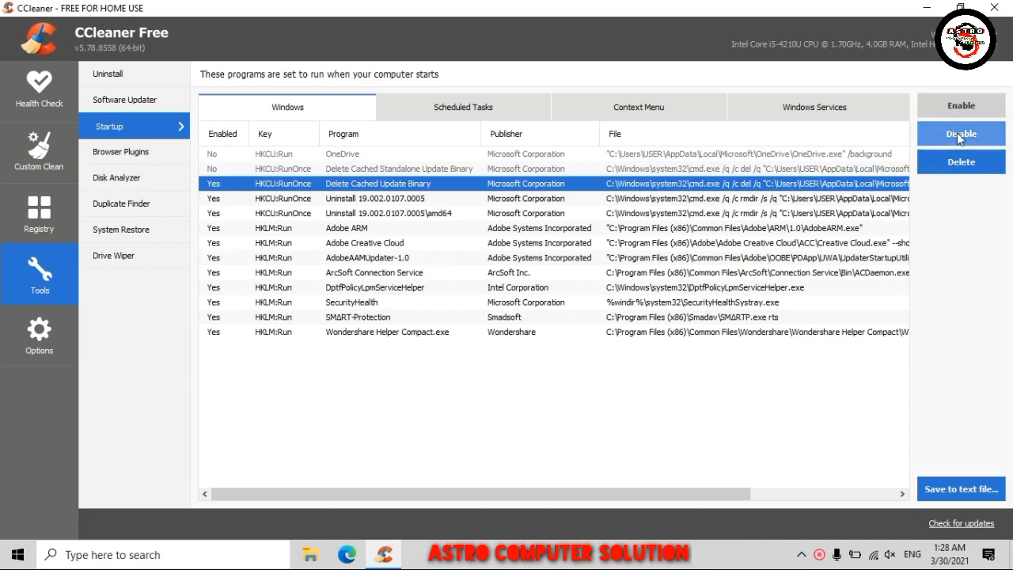
Disable the startup entries Uninstall 19.002.0107.0005, Uninstall 19.002.0107.0005\amd64 and Adobe ARM.
{"action": "double_click", "coordinate": [418, 203]}
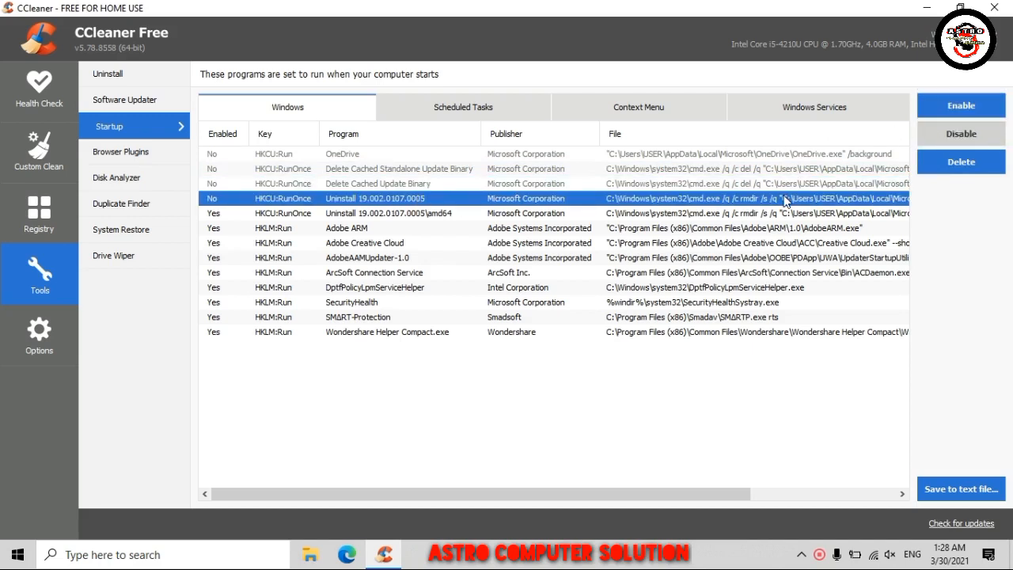
{"action": "left_click", "coordinate": [957, 135]}
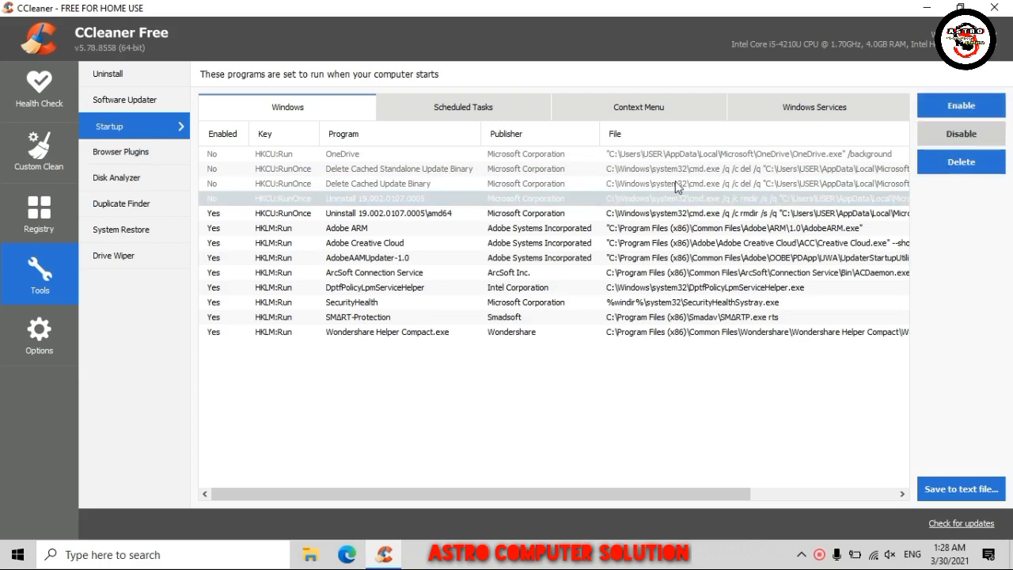
{"action": "left_click", "coordinate": [519, 214]}
{"action": "left_click", "coordinate": [954, 135]}
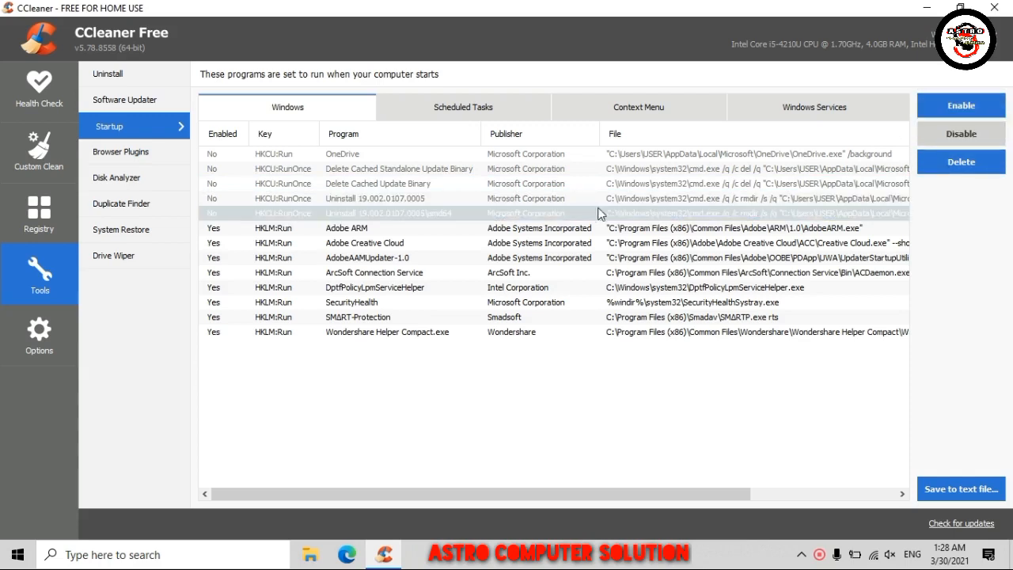
{"action": "left_click", "coordinate": [575, 230]}
{"action": "left_click", "coordinate": [957, 135]}
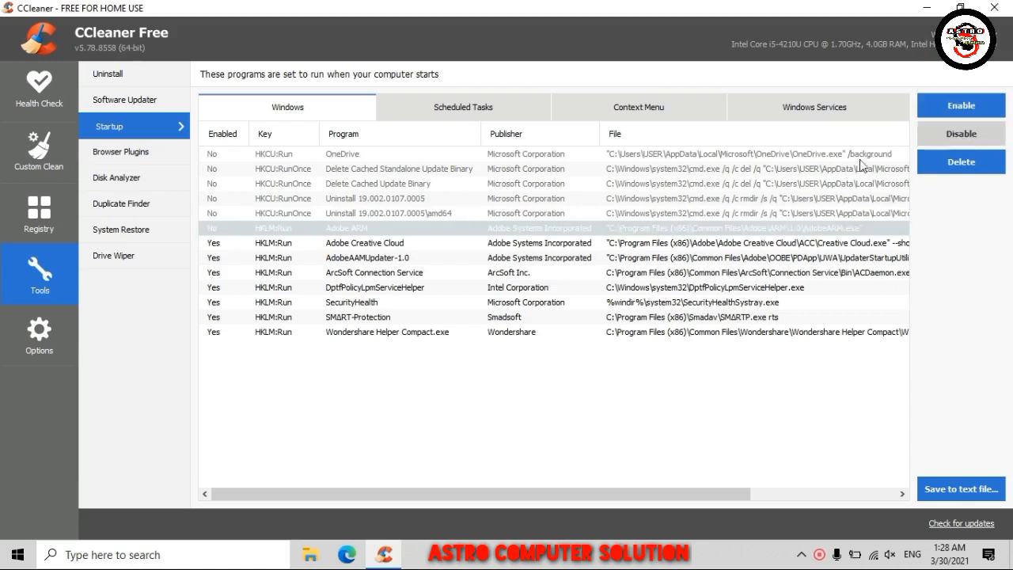
Disable the startup entries SecurityHealth, SMΔRT-Protection and Wondershare Helper Compact.exe.
{"action": "left_click", "coordinate": [434, 305]}
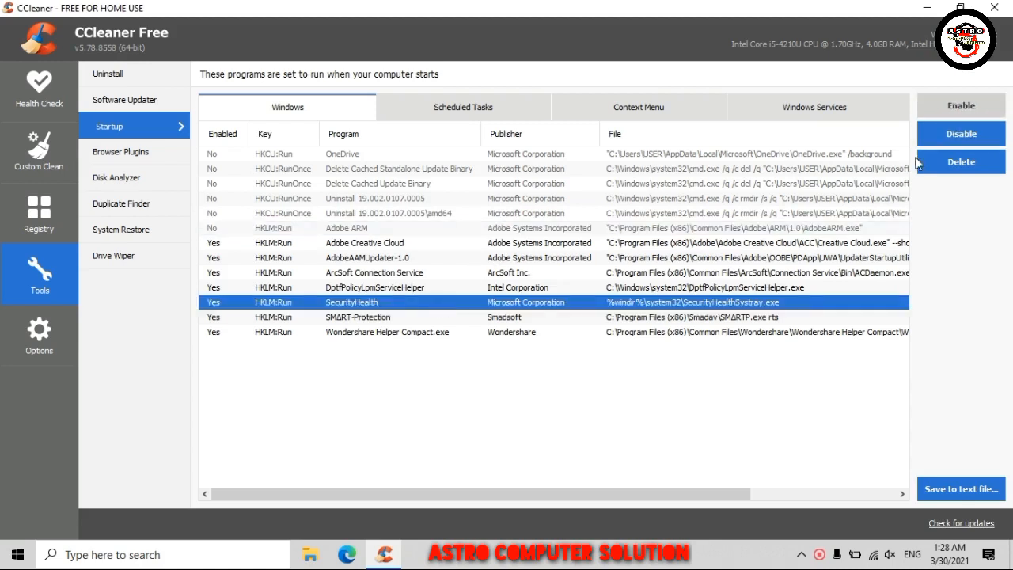
{"action": "left_click", "coordinate": [954, 135]}
{"action": "left_click", "coordinate": [554, 325]}
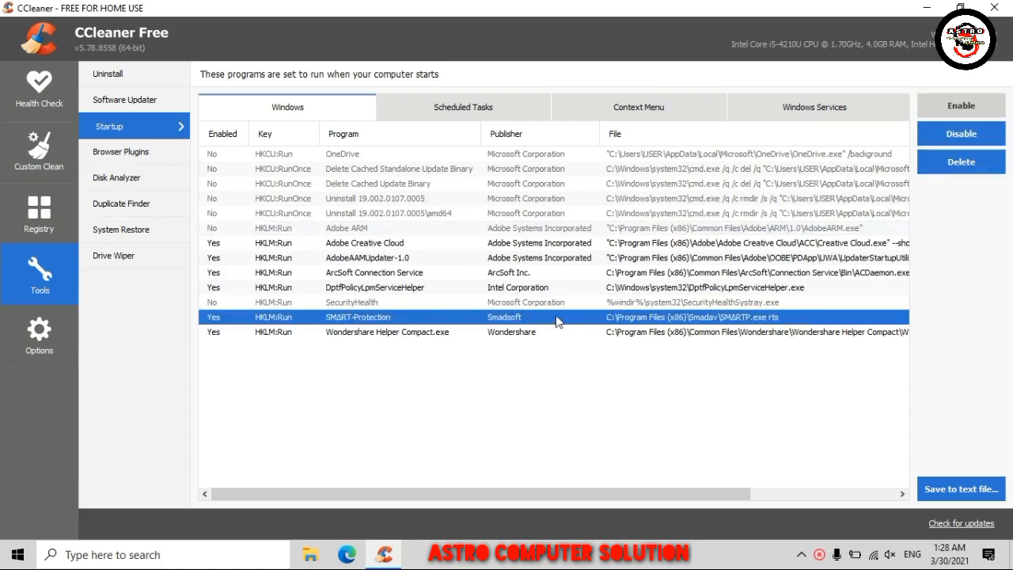
{"action": "left_click", "coordinate": [938, 135]}
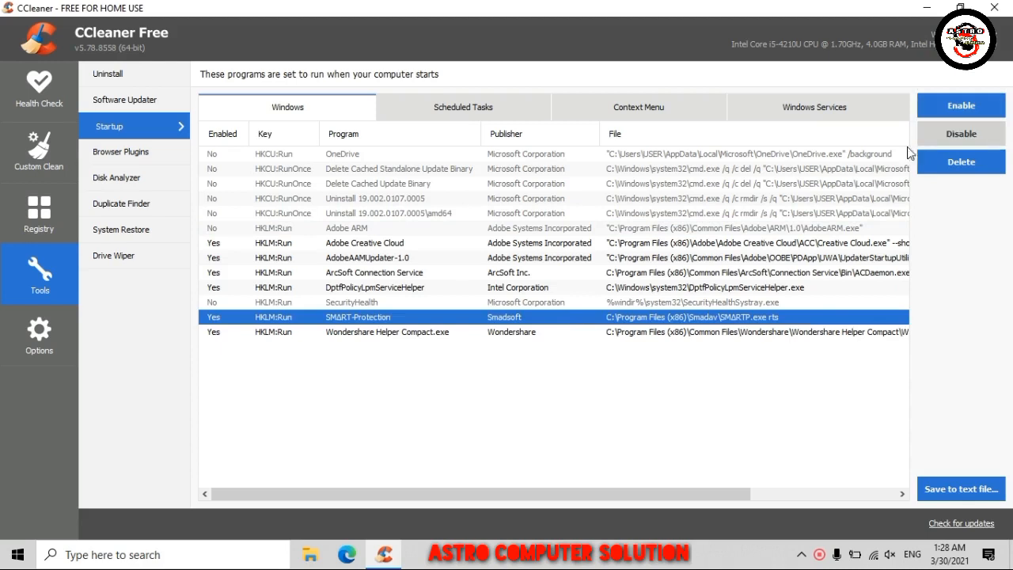
{"action": "left_click", "coordinate": [582, 334]}
{"action": "left_click", "coordinate": [950, 141]}
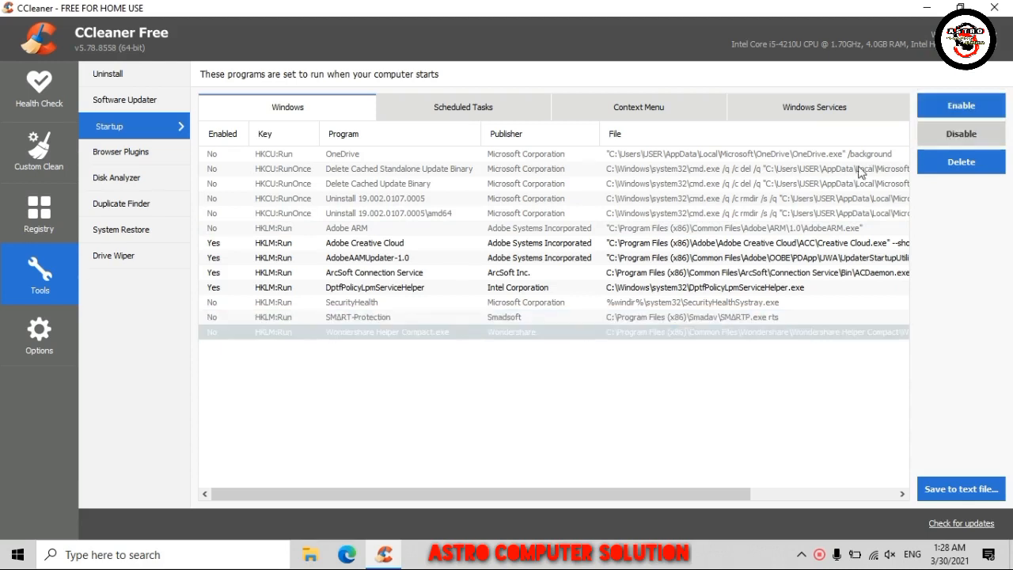
Disable the startup entries AdobeAAMUpdater-1.0 and ArcSoft Connection Service.
{"action": "left_click", "coordinate": [451, 258]}
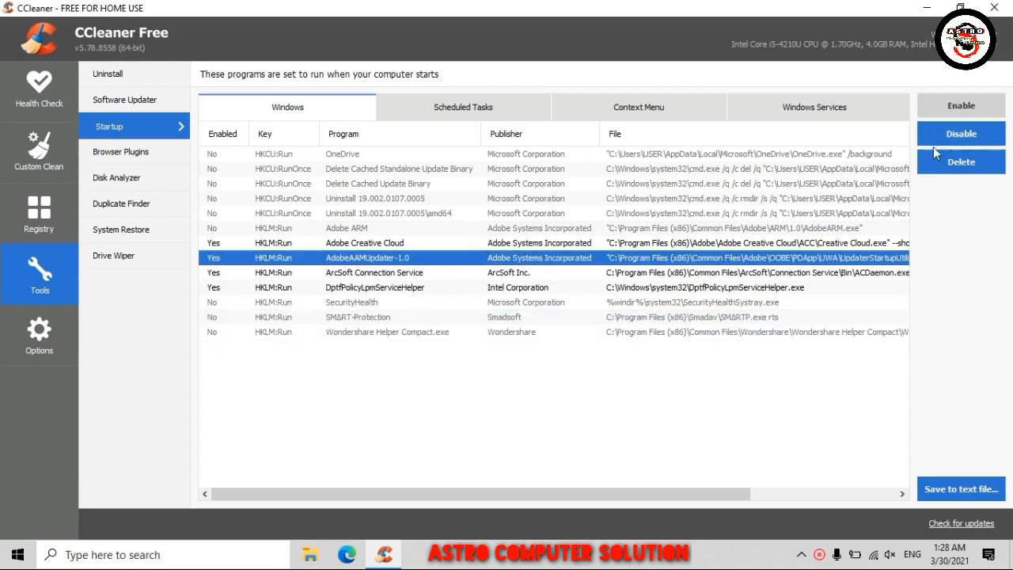
{"action": "left_click", "coordinate": [938, 136]}
{"action": "left_click", "coordinate": [522, 273]}
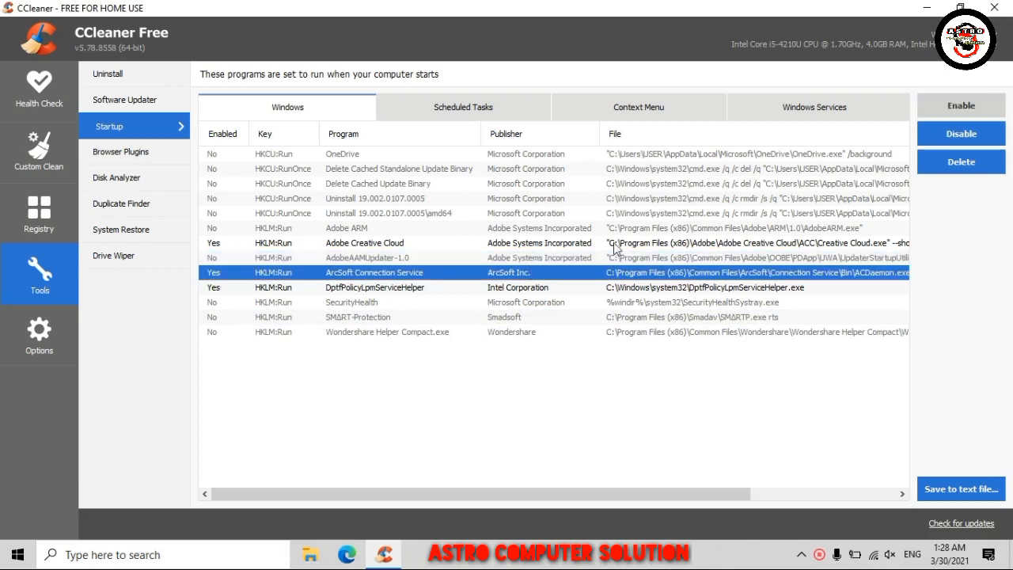
{"action": "left_click", "coordinate": [965, 140]}
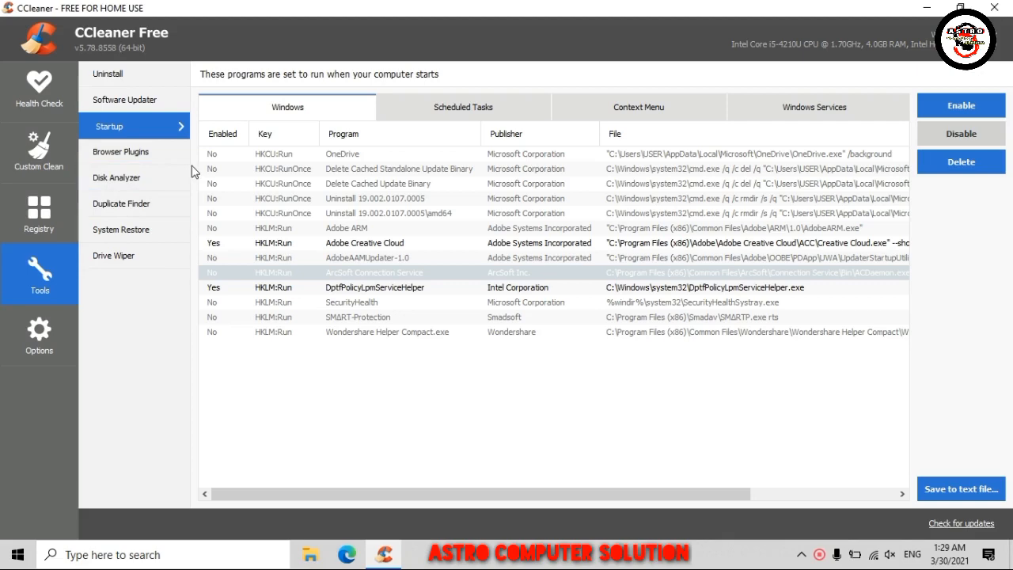
Analyze the pictures, music, documents and video on Local Disk (C:) with Disk Analyzer, examine the space usage and close CCleaner.
{"action": "left_click", "coordinate": [154, 154]}
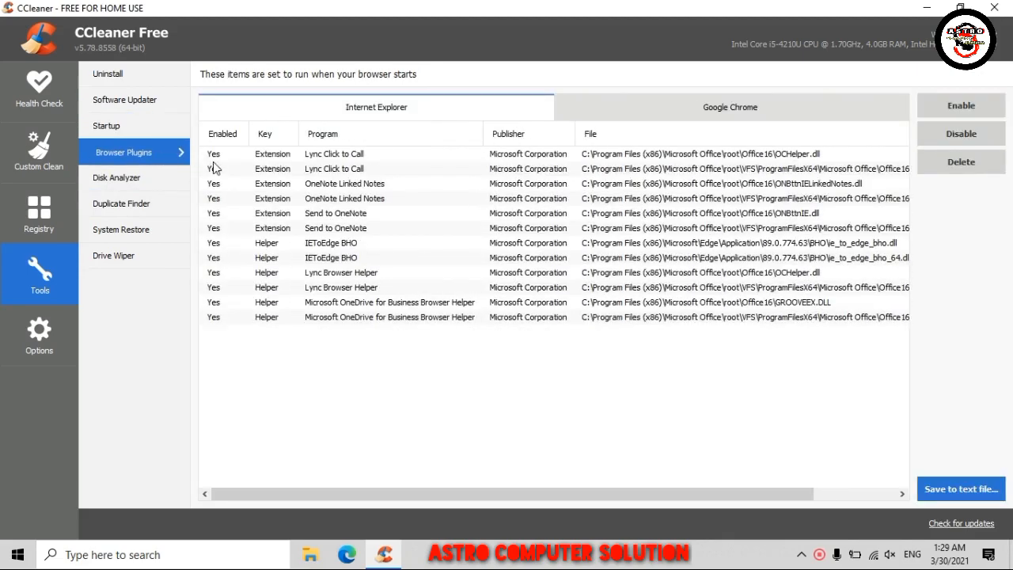
{"action": "left_click", "coordinate": [161, 180]}
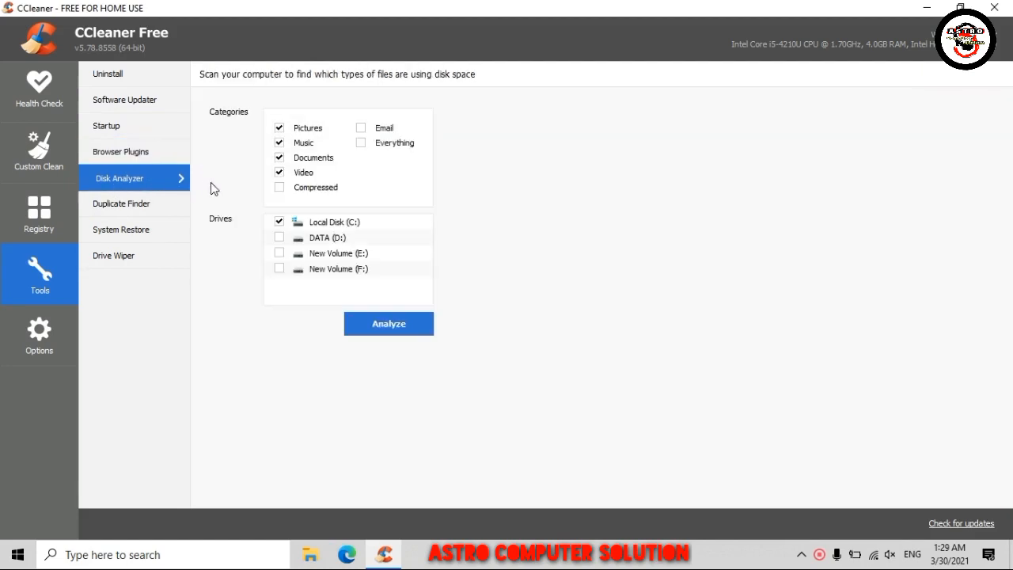
{"action": "left_click", "coordinate": [377, 323]}
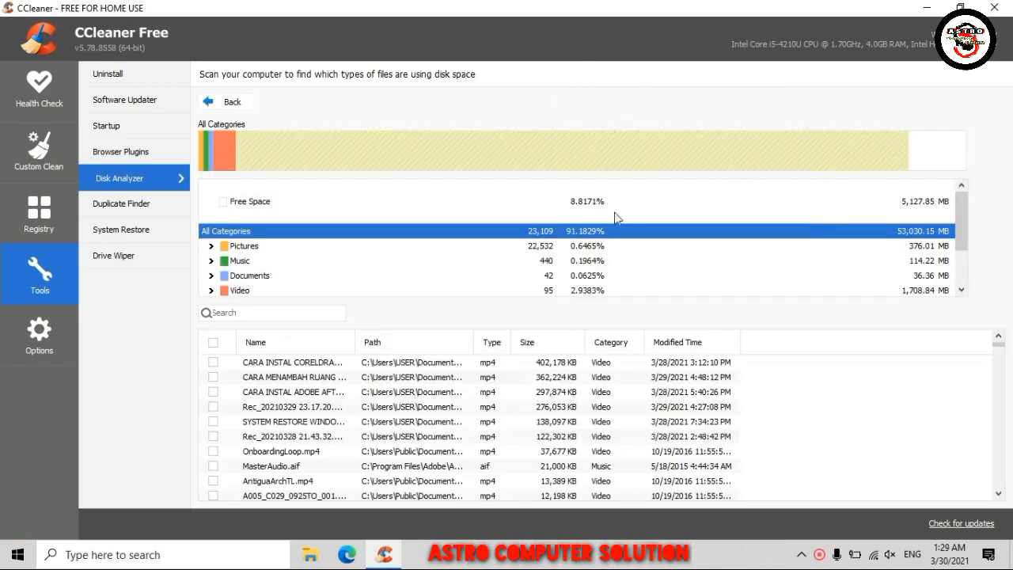
{"action": "scroll", "coordinate": [328, 294], "scroll_direction": "down", "scroll_amount": 1}
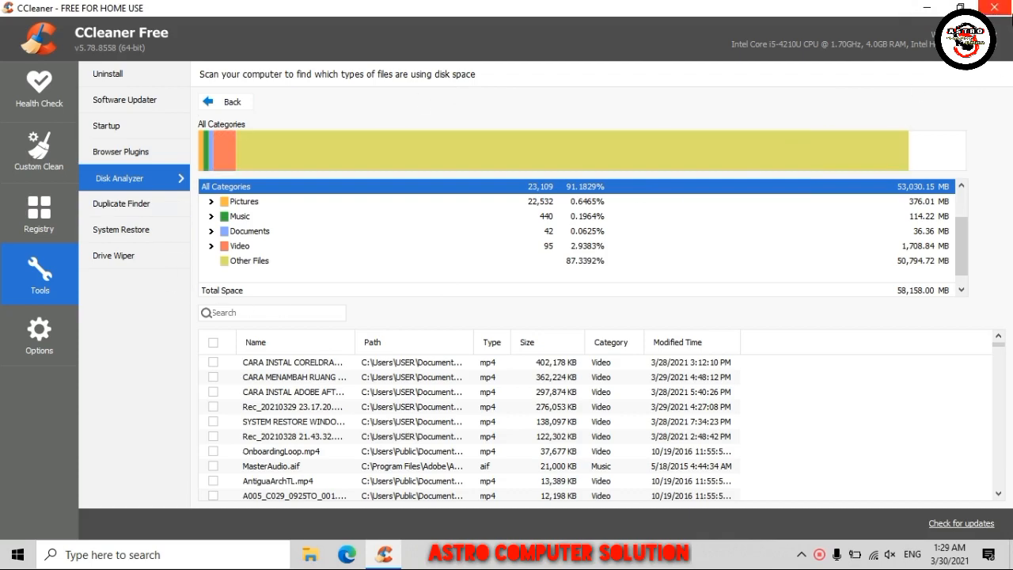
{"action": "left_click", "coordinate": [994, 8]}
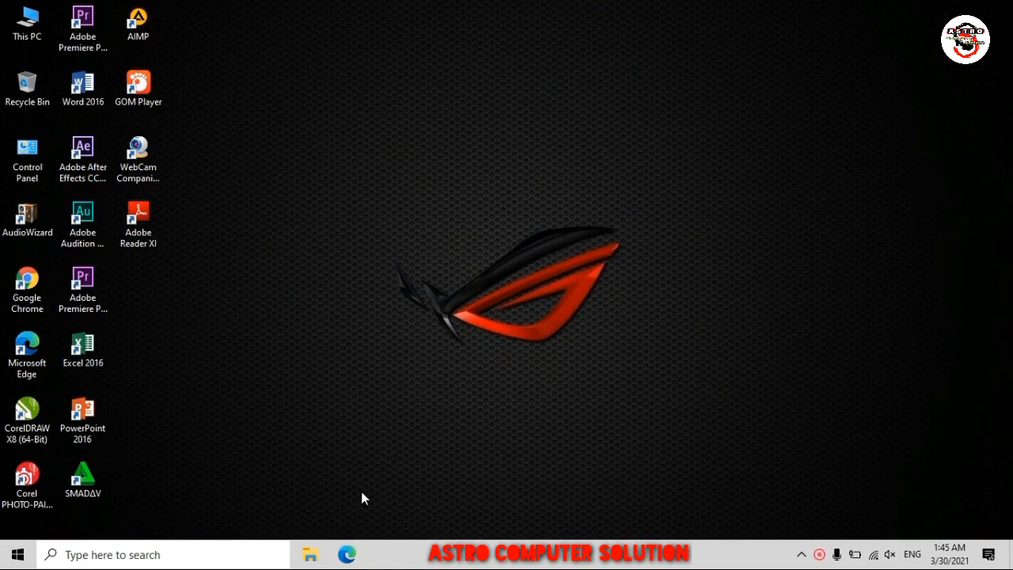
Search Windows for %TEMP% and open the matching Temp file folder.
{"action": "left_click", "coordinate": [163, 554]}
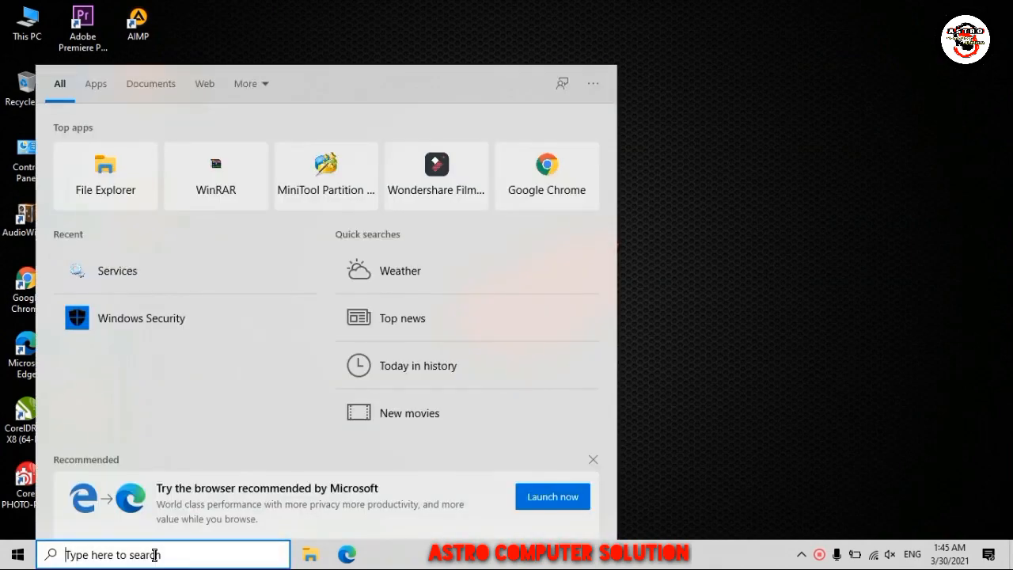
{"action": "type", "text": "%"}
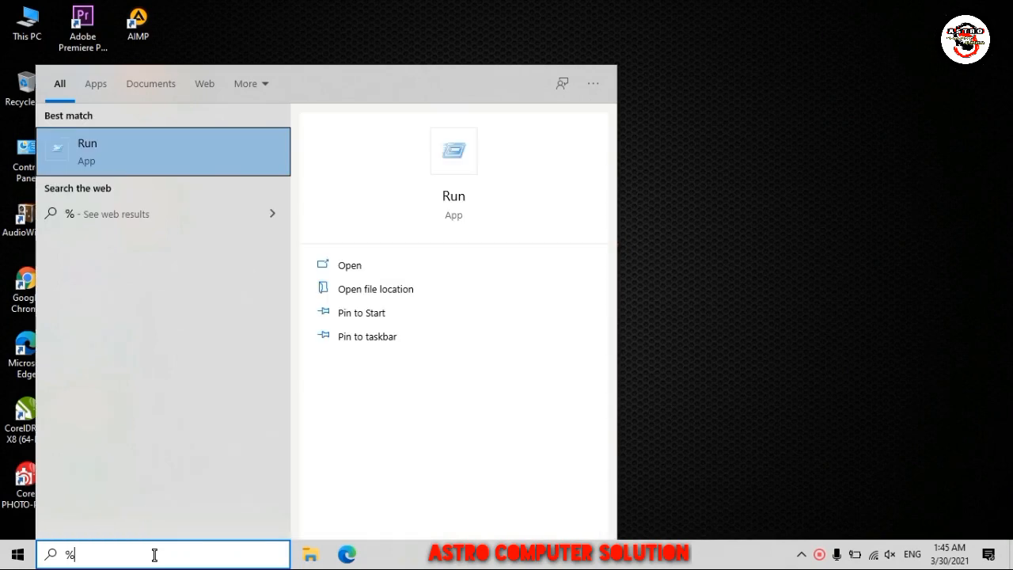
{"action": "type", "text": "TEMP%"}
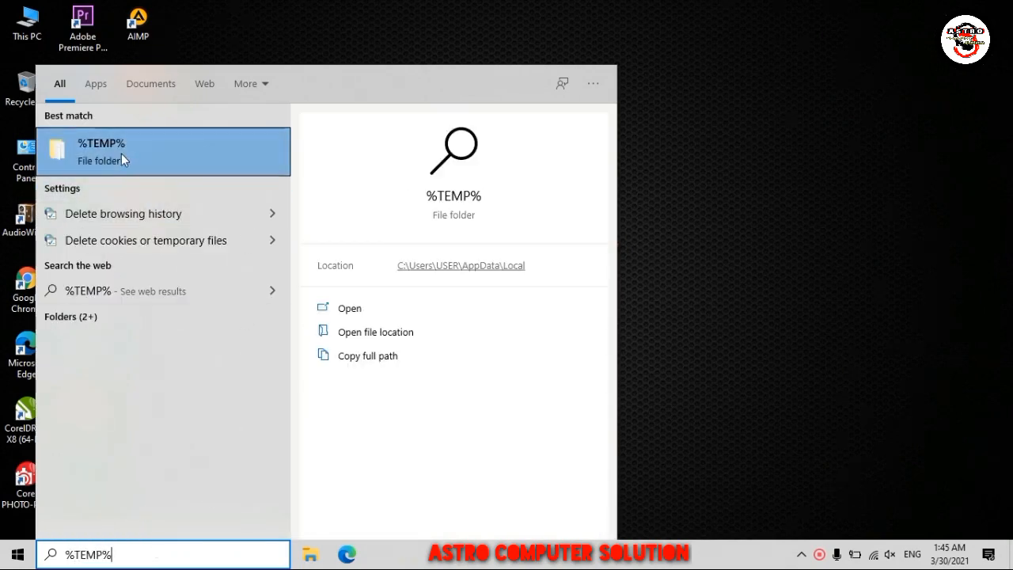
{"action": "left_click", "coordinate": [228, 163]}
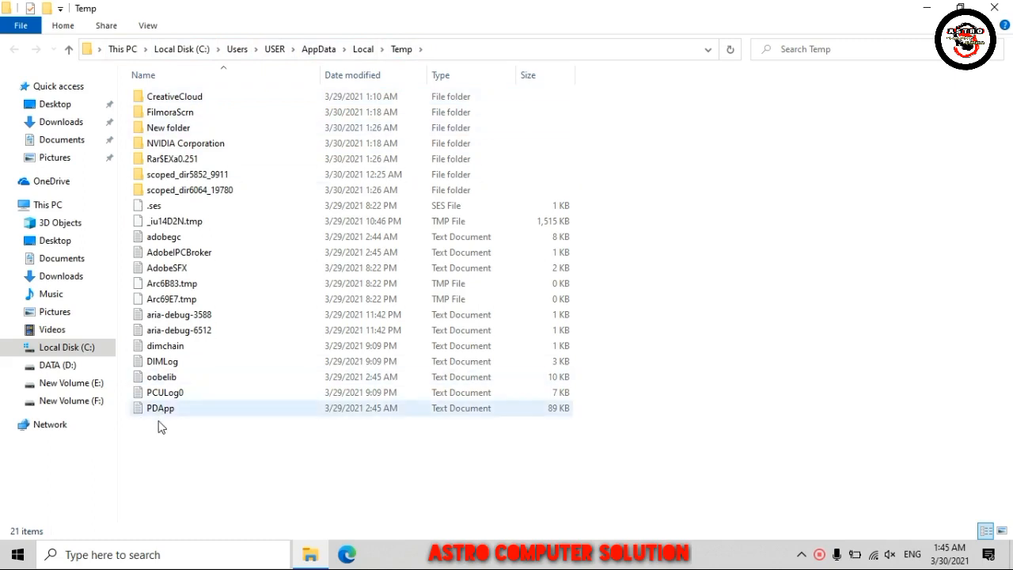
Check the free space on Local Disk (C:) in This PC and return to the Temp folder.
{"action": "left_click_drag", "start_coordinate": [158, 423], "coordinate": [203, 92]}
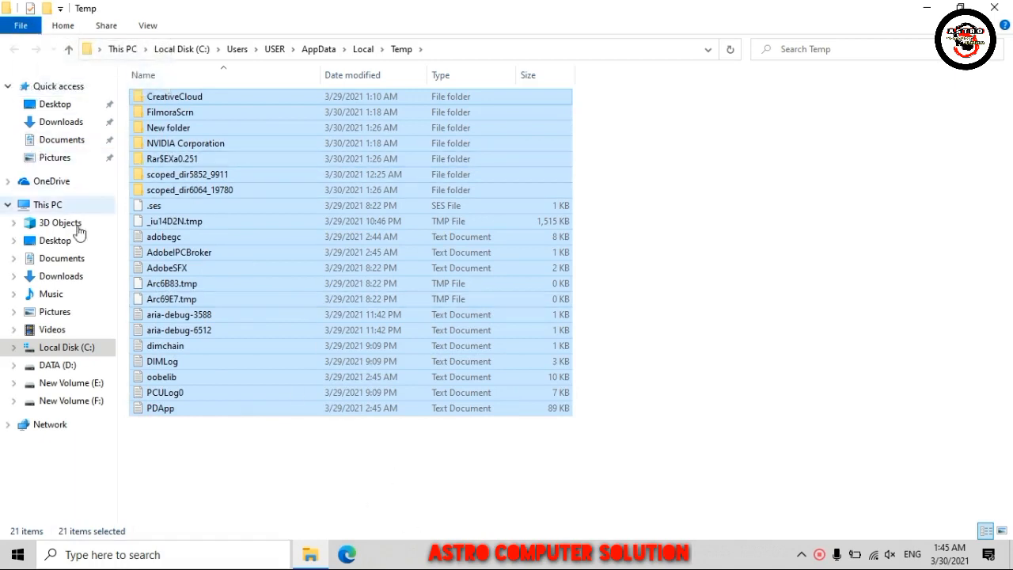
{"action": "left_click", "coordinate": [49, 207]}
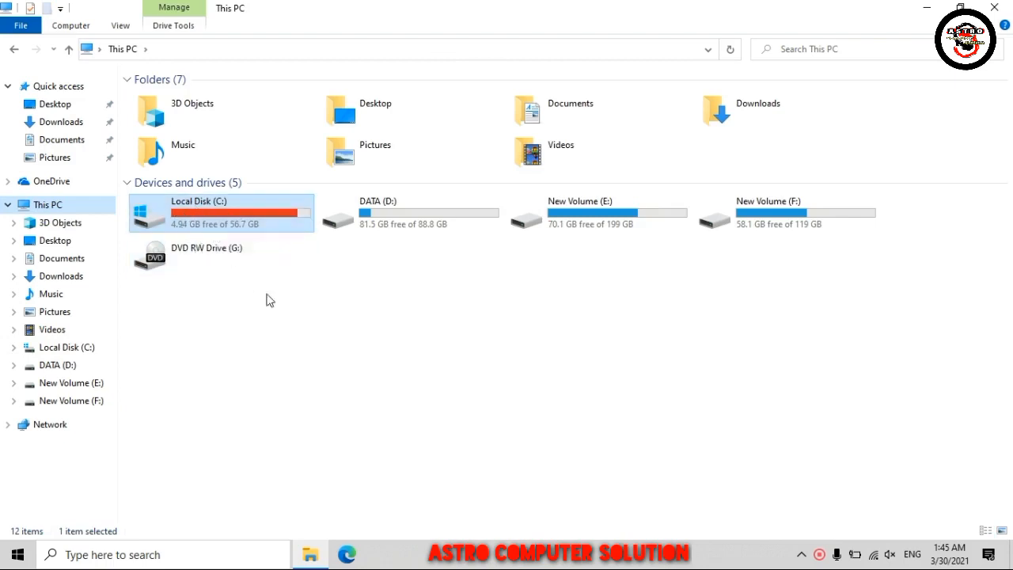
{"action": "left_click", "coordinate": [11, 49]}
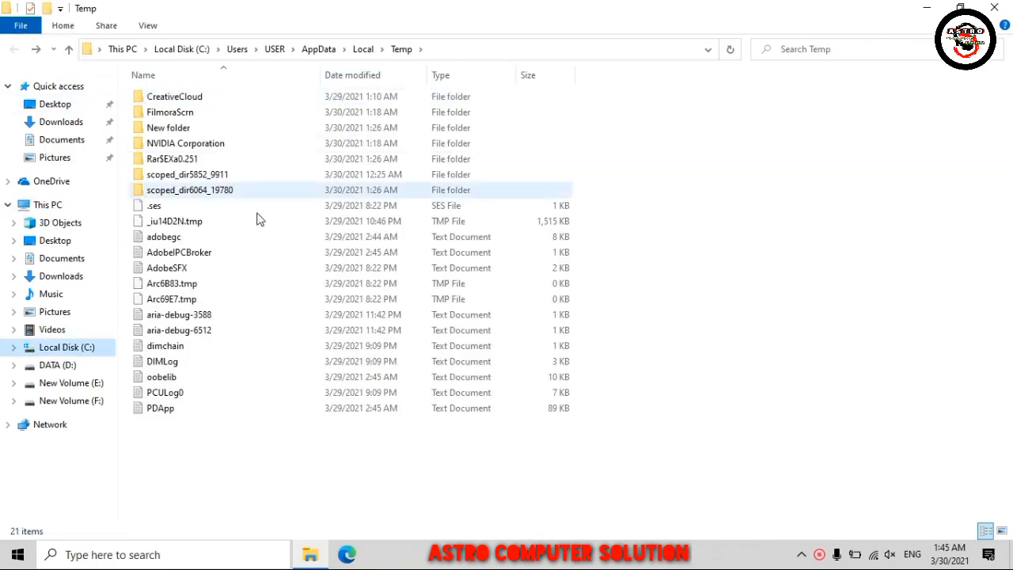
Delete all files and folders in the Temp folder, skipping every item that is in use.
{"action": "left_click_drag", "start_coordinate": [174, 435], "coordinate": [211, 92]}
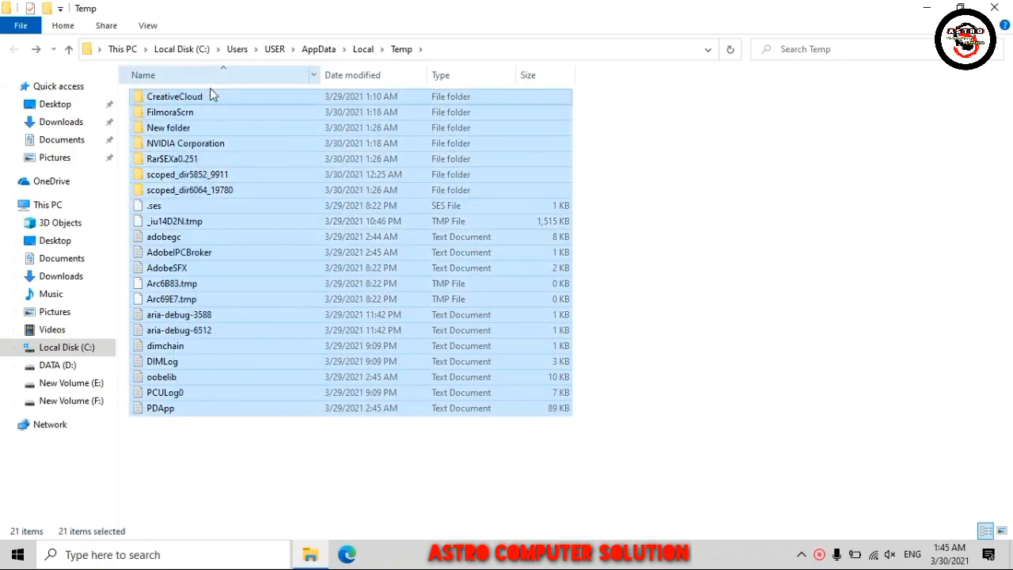
{"action": "right_click", "coordinate": [199, 181]}
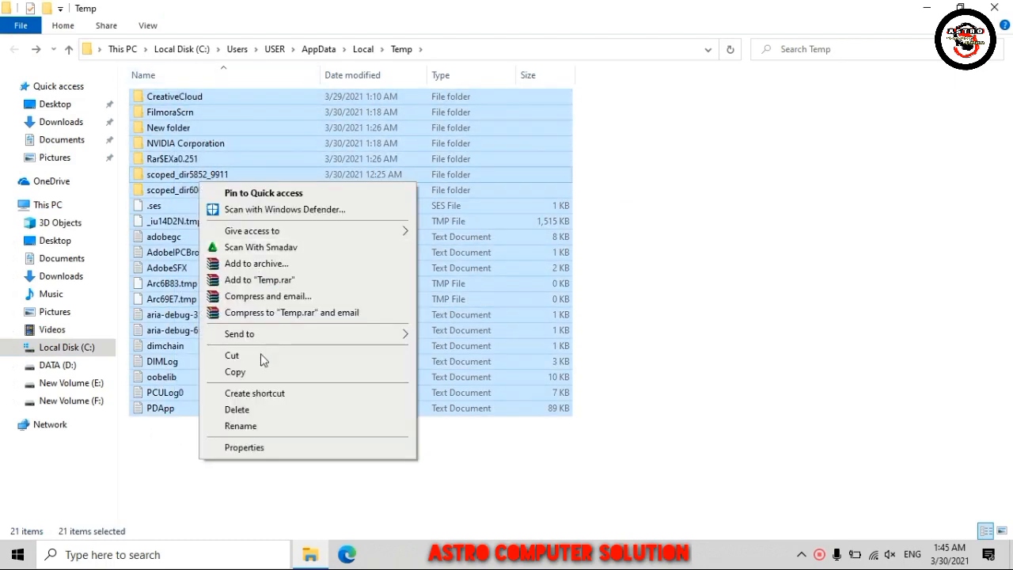
{"action": "left_click", "coordinate": [238, 409]}
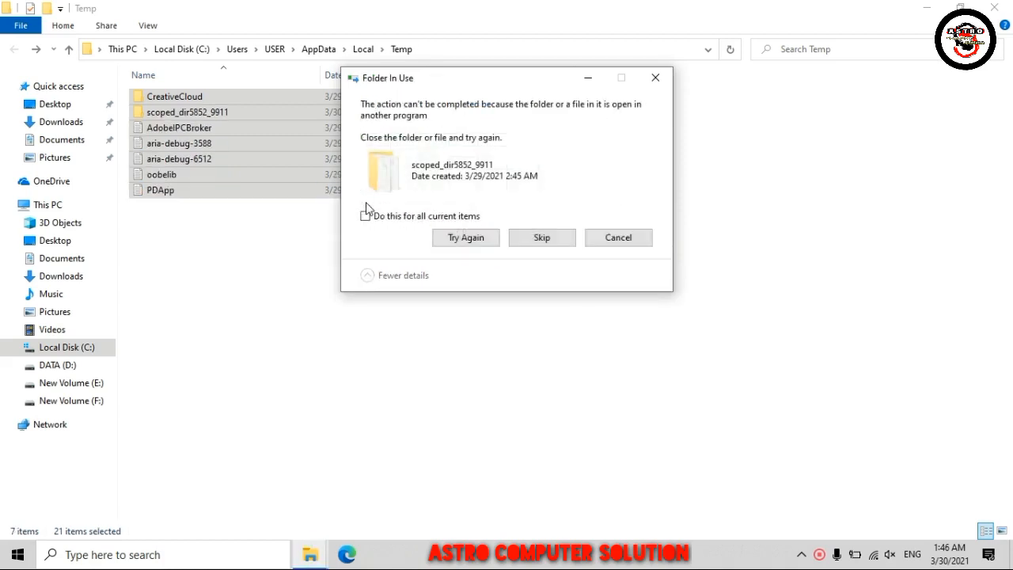
{"action": "left_click", "coordinate": [436, 216]}
{"action": "left_click", "coordinate": [545, 237]}
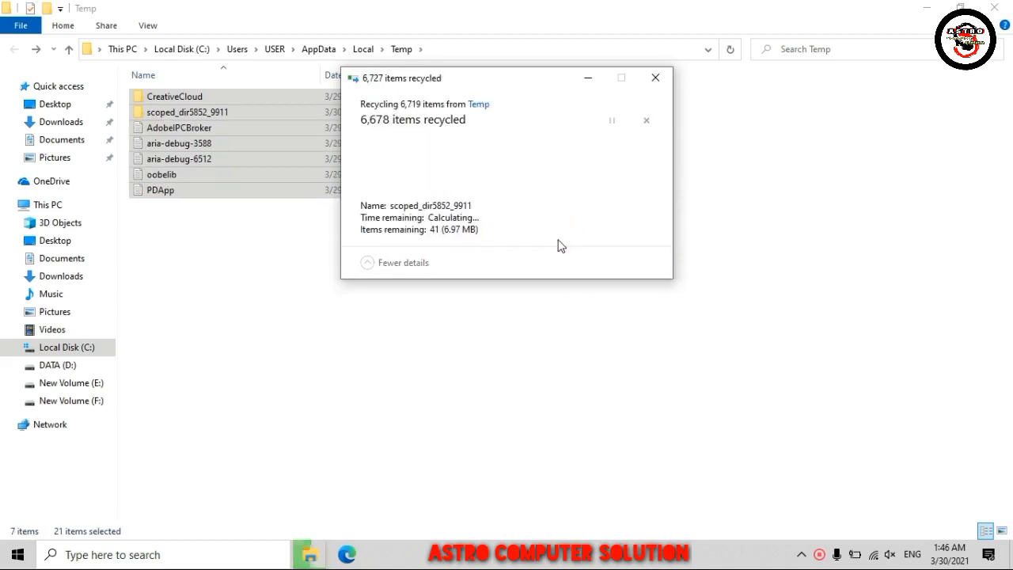
{"action": "left_click", "coordinate": [396, 260]}
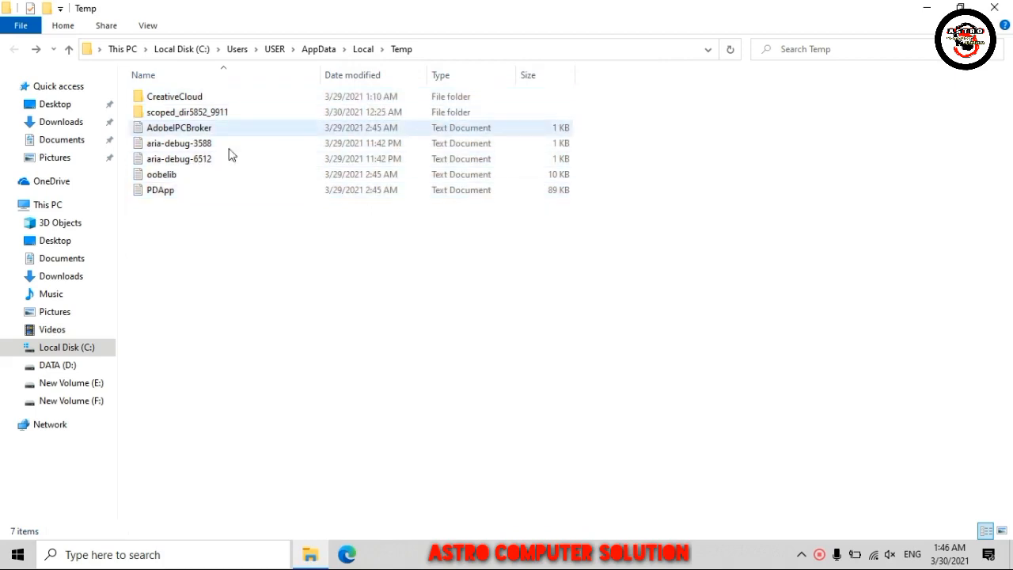
Open the properties of This PC and bring up the Performance settings from the advanced system settings.
{"action": "left_click", "coordinate": [53, 205]}
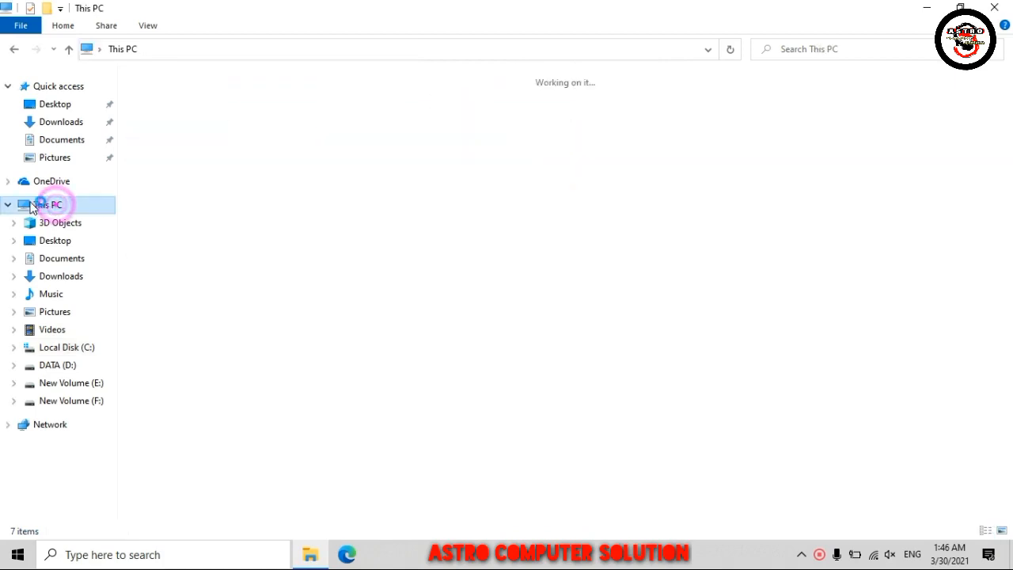
{"action": "right_click", "coordinate": [76, 213]}
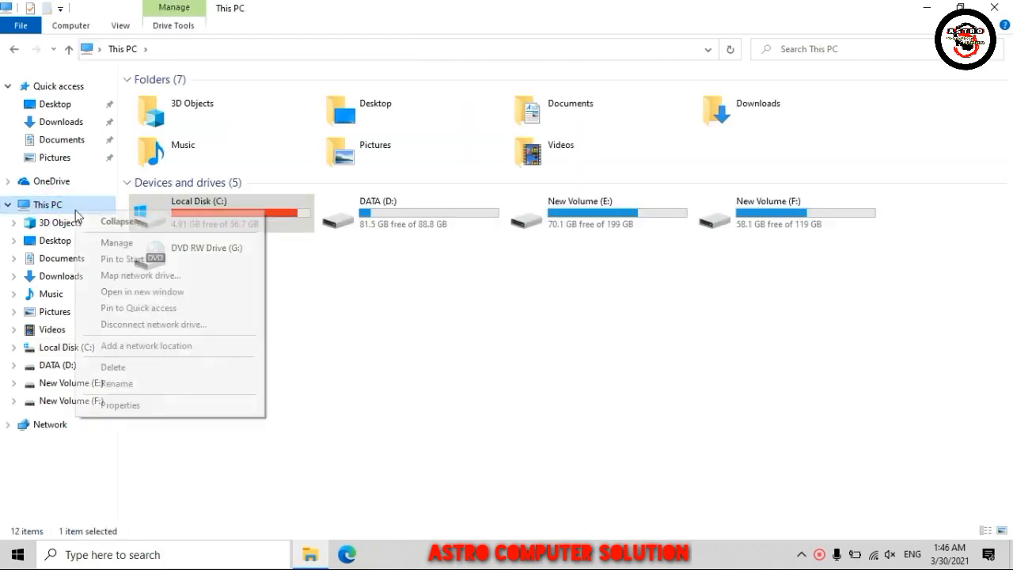
{"action": "left_click", "coordinate": [131, 407]}
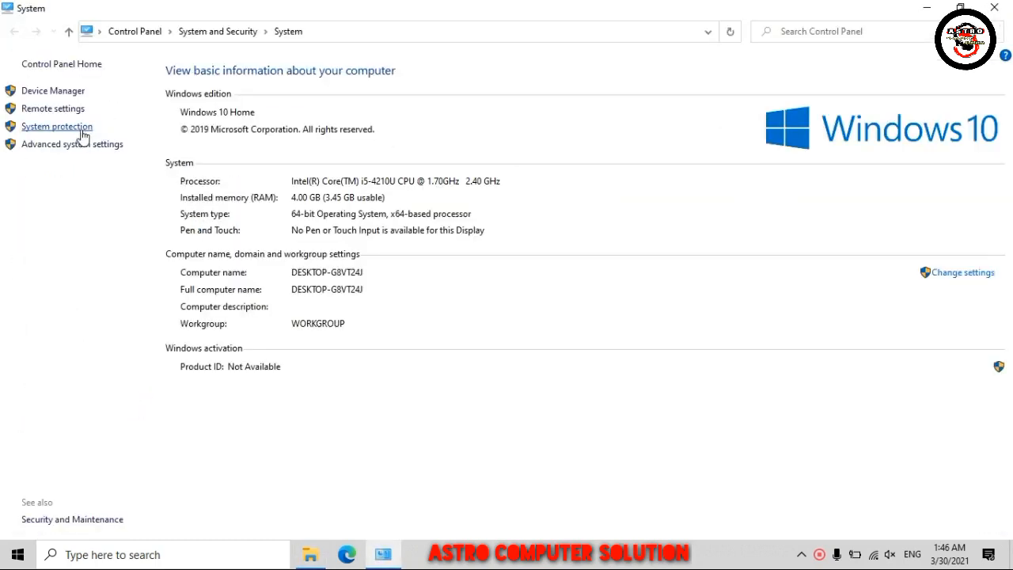
{"action": "left_click", "coordinate": [71, 149]}
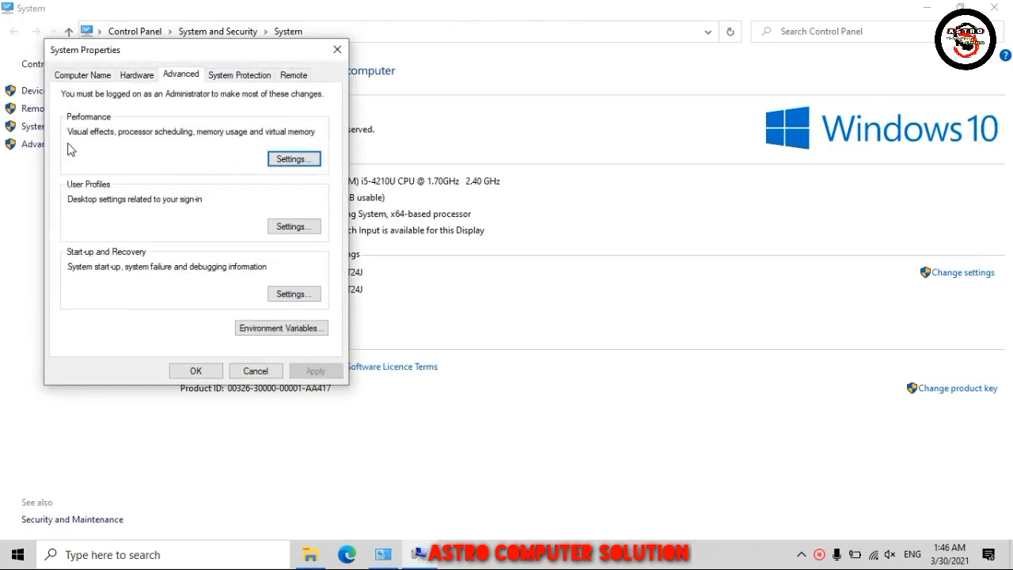
{"action": "left_click", "coordinate": [292, 161]}
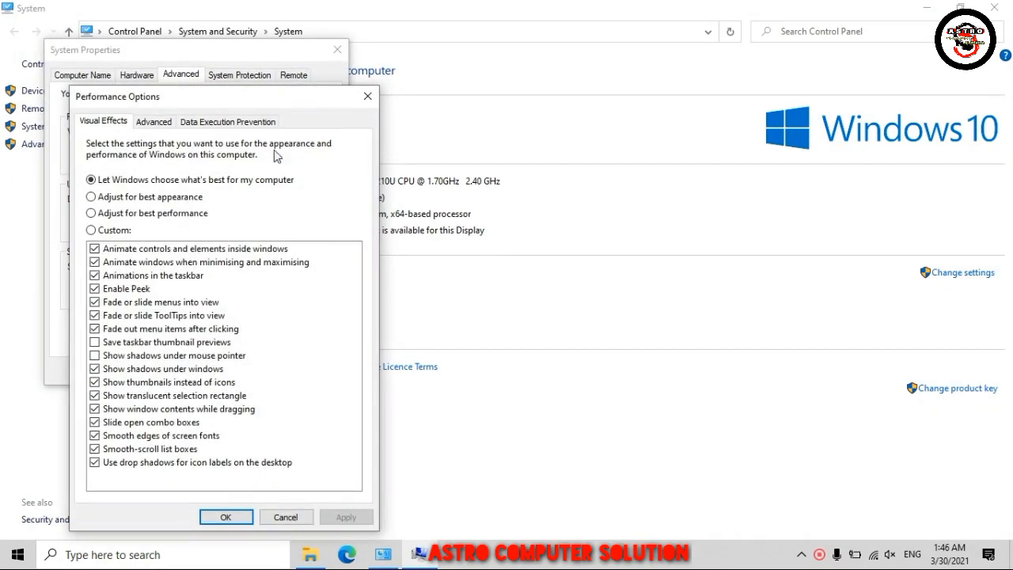
Turn off the control, window and taskbar animations, Enable Peek, and the fade effects for menus, ToolTips and menu items, and apply the changes.
{"action": "left_click", "coordinate": [95, 248]}
{"action": "left_click", "coordinate": [95, 262]}
{"action": "left_click", "coordinate": [95, 275]}
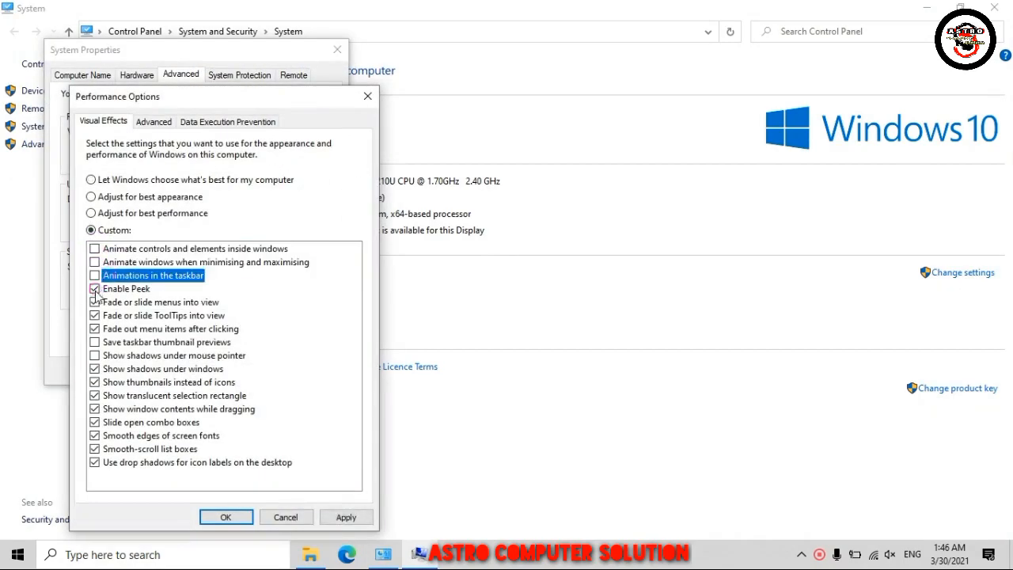
{"action": "left_click", "coordinate": [95, 289]}
{"action": "left_click", "coordinate": [95, 303]}
{"action": "left_click", "coordinate": [95, 316]}
{"action": "left_click", "coordinate": [95, 328]}
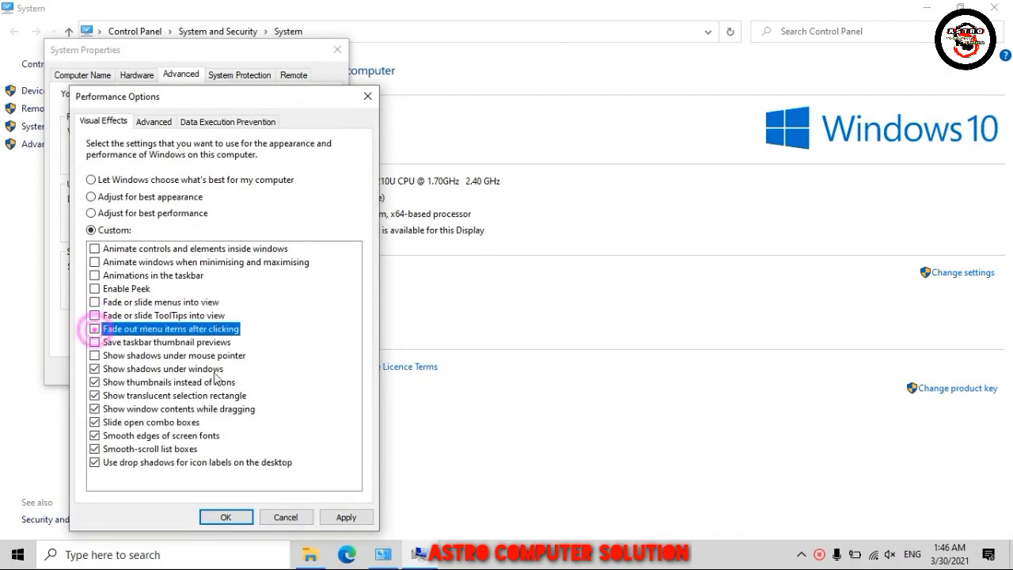
{"action": "left_click", "coordinate": [331, 517]}
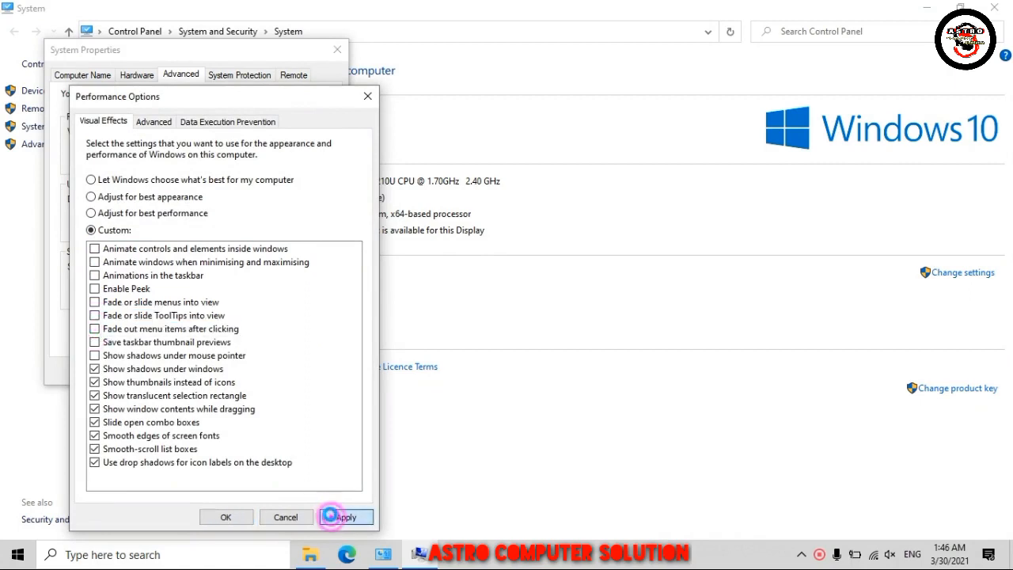
{"action": "left_click", "coordinate": [228, 516]}
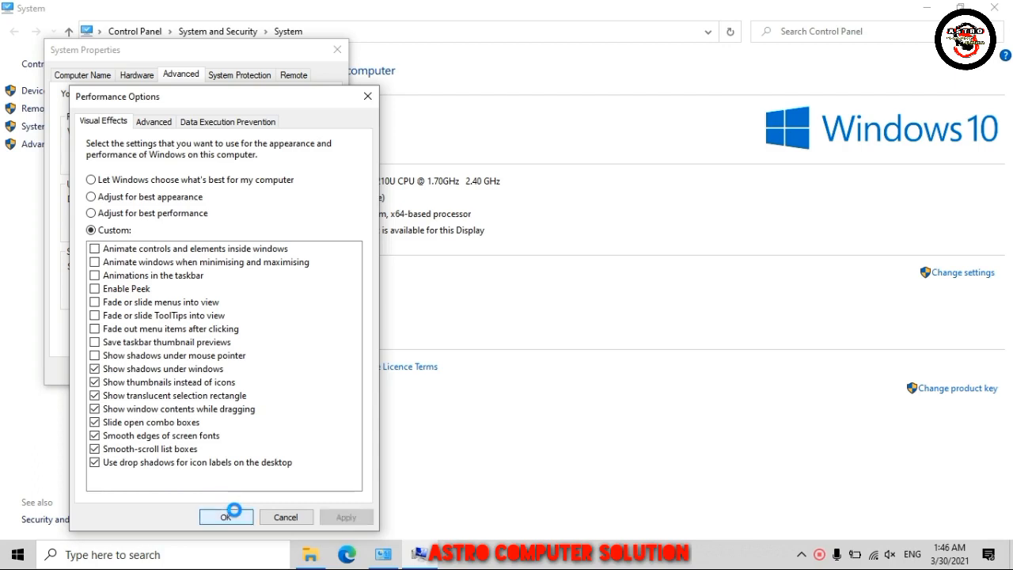
Delete all System Protection restore points for Local Disk (C:) and close System Properties and File Explorer.
{"action": "left_click", "coordinate": [237, 74]}
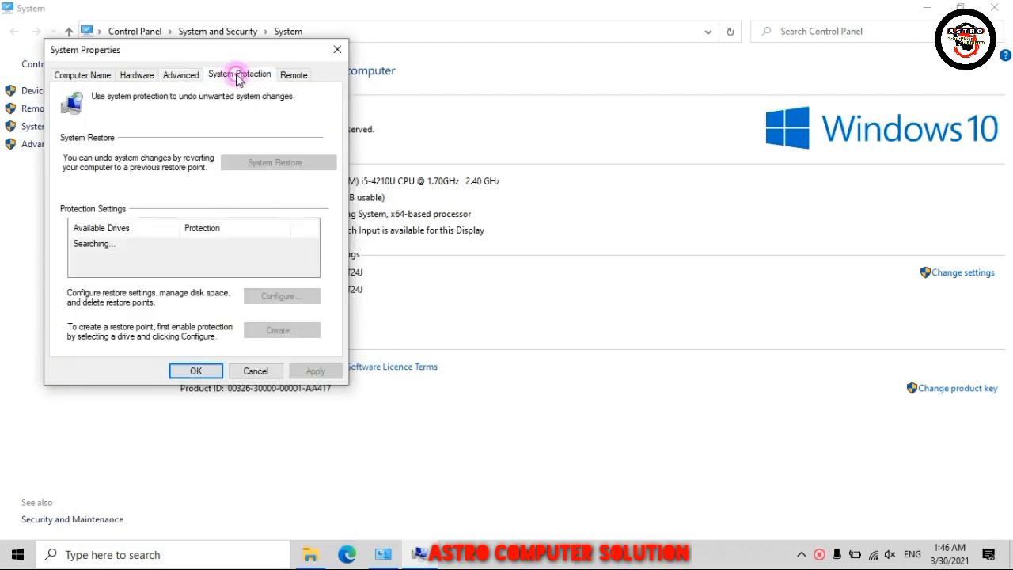
{"action": "left_click", "coordinate": [240, 246]}
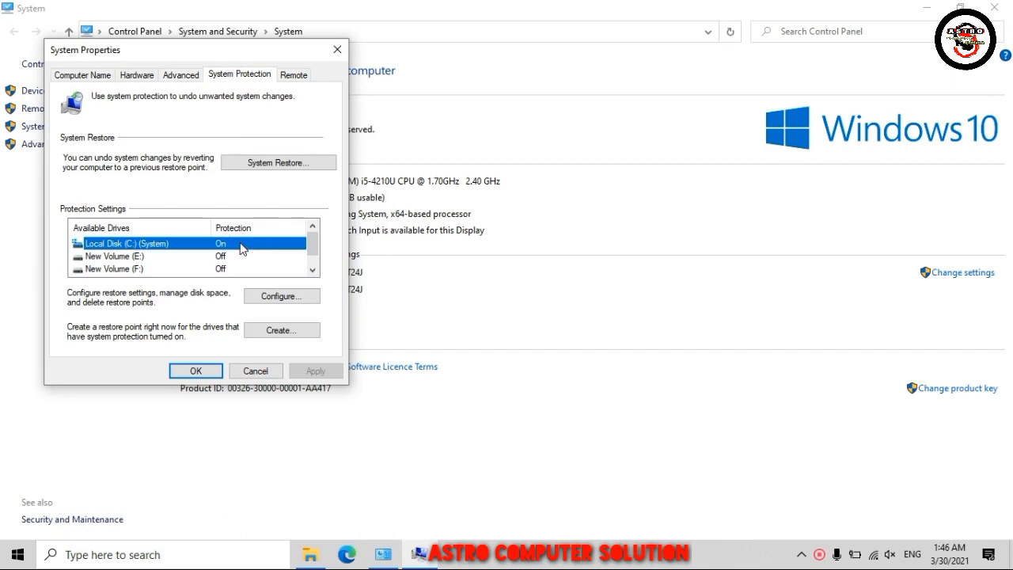
{"action": "left_click", "coordinate": [281, 297]}
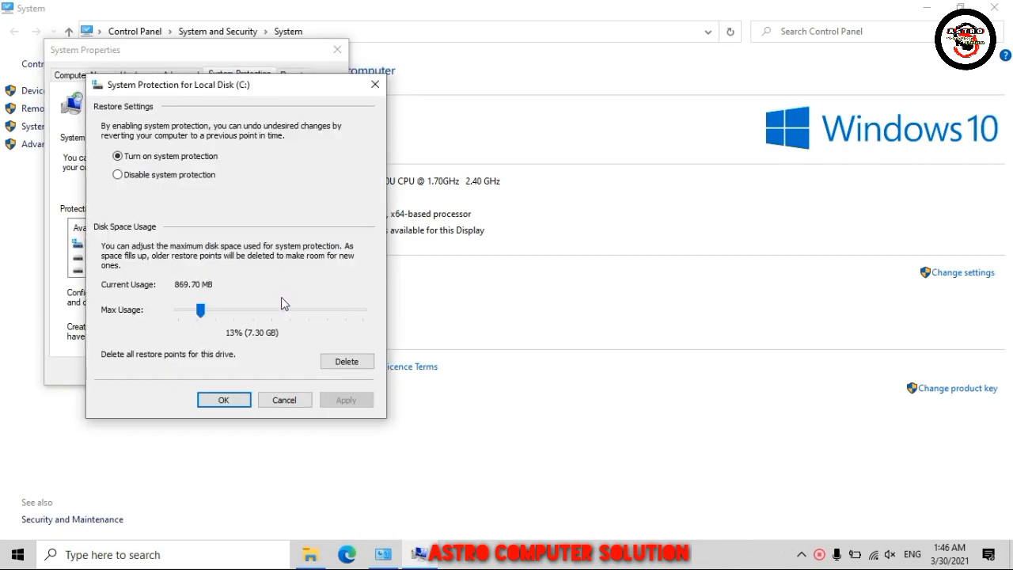
{"action": "left_click", "coordinate": [345, 361]}
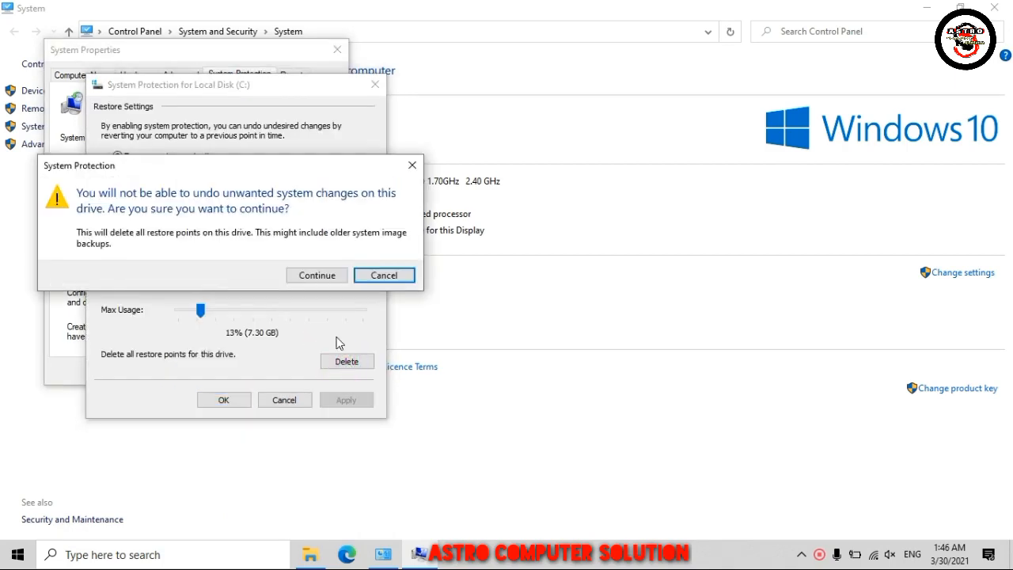
{"action": "left_click", "coordinate": [318, 275]}
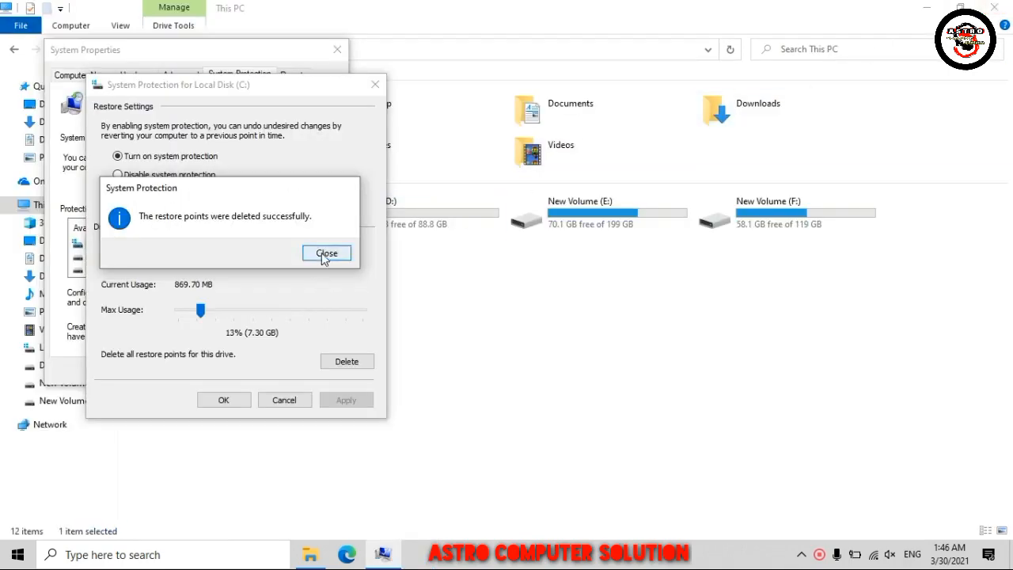
{"action": "left_click", "coordinate": [325, 255]}
{"action": "left_click", "coordinate": [237, 402]}
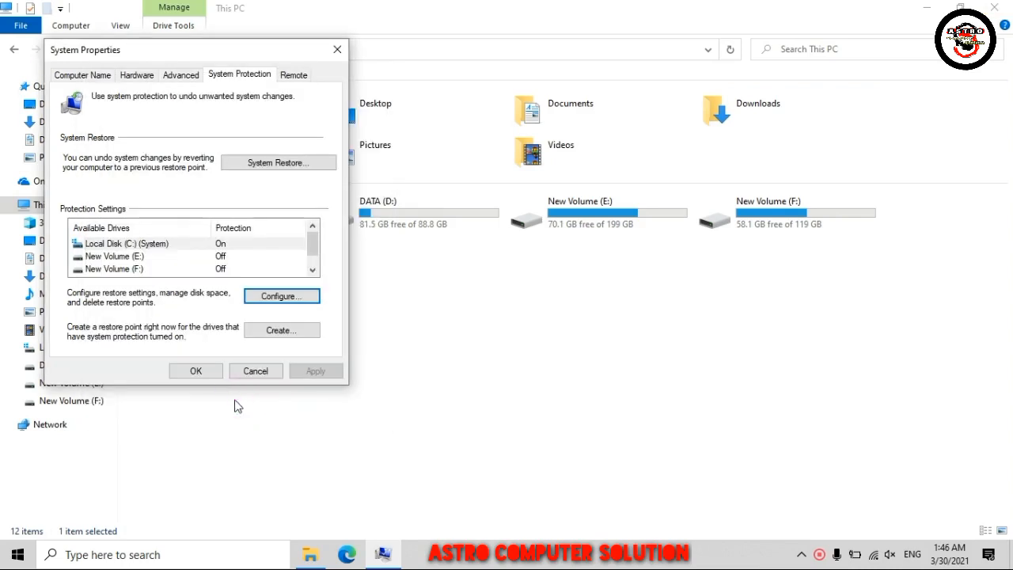
{"action": "left_click", "coordinate": [210, 371]}
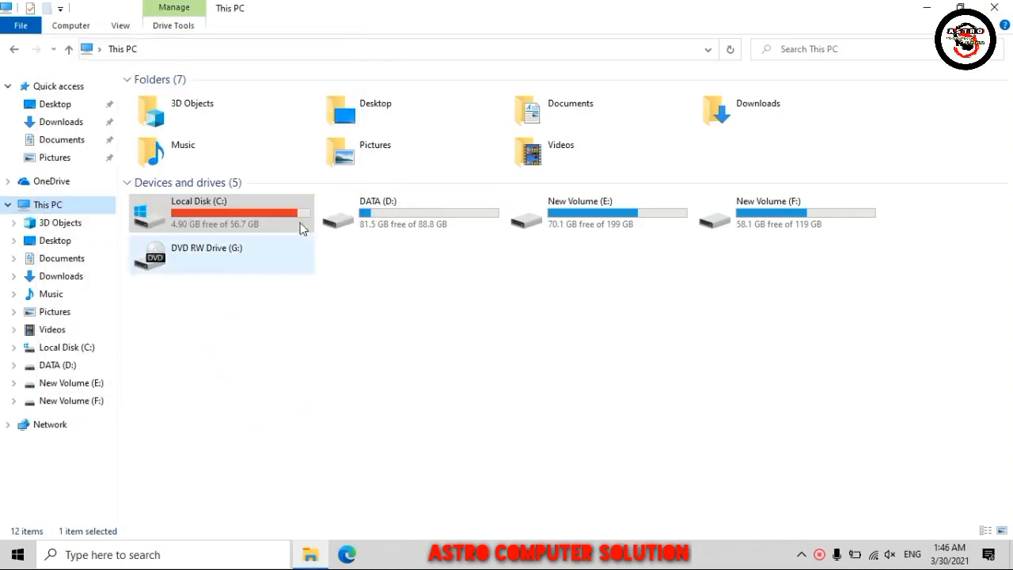
{"action": "left_click", "coordinate": [995, 7]}
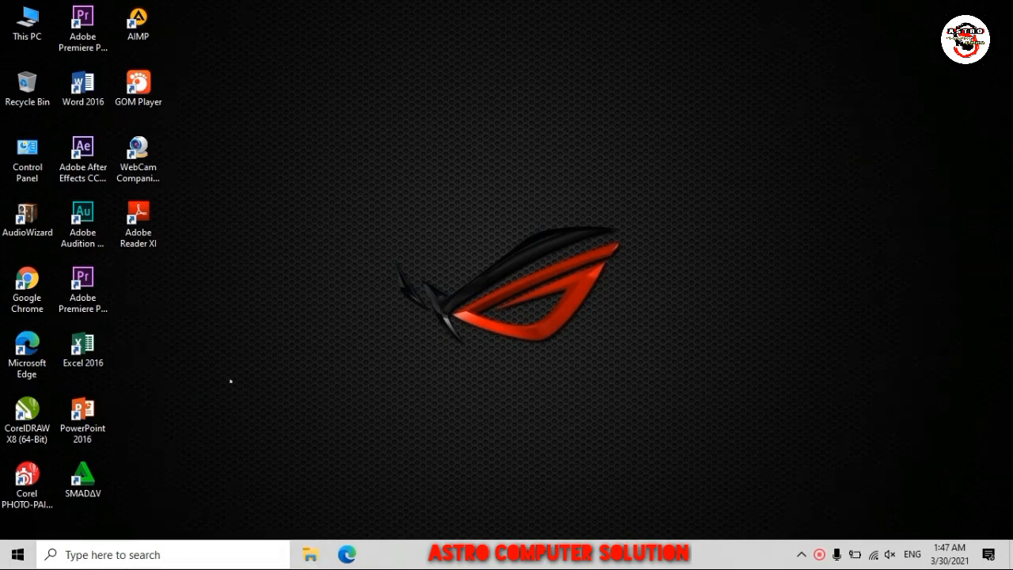
Open the properties of Local Disk (C:) in File Explorer and launch Disk Clean-up for the drive.
{"action": "key", "text": "super+e"}
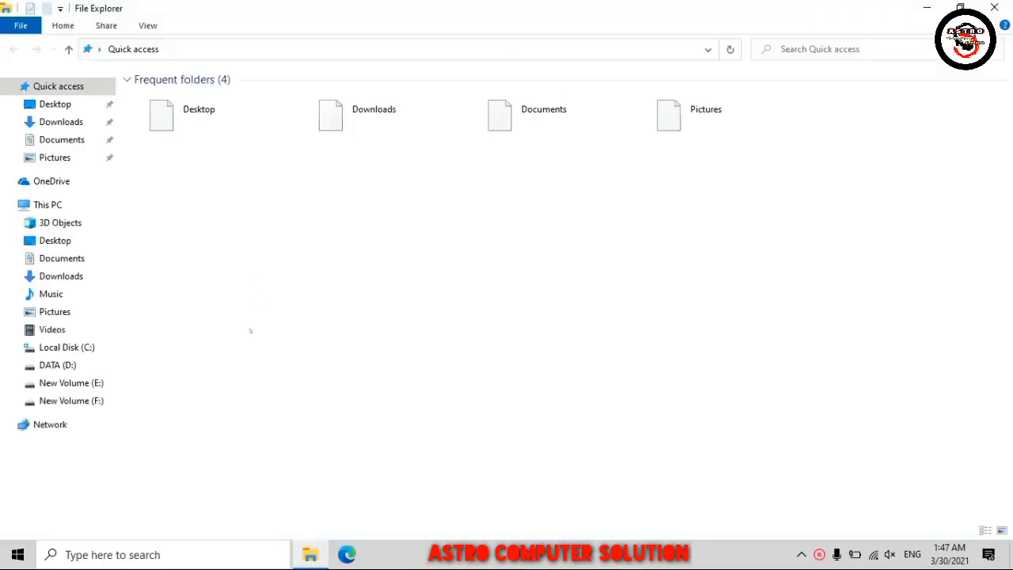
{"action": "right_click", "coordinate": [87, 348]}
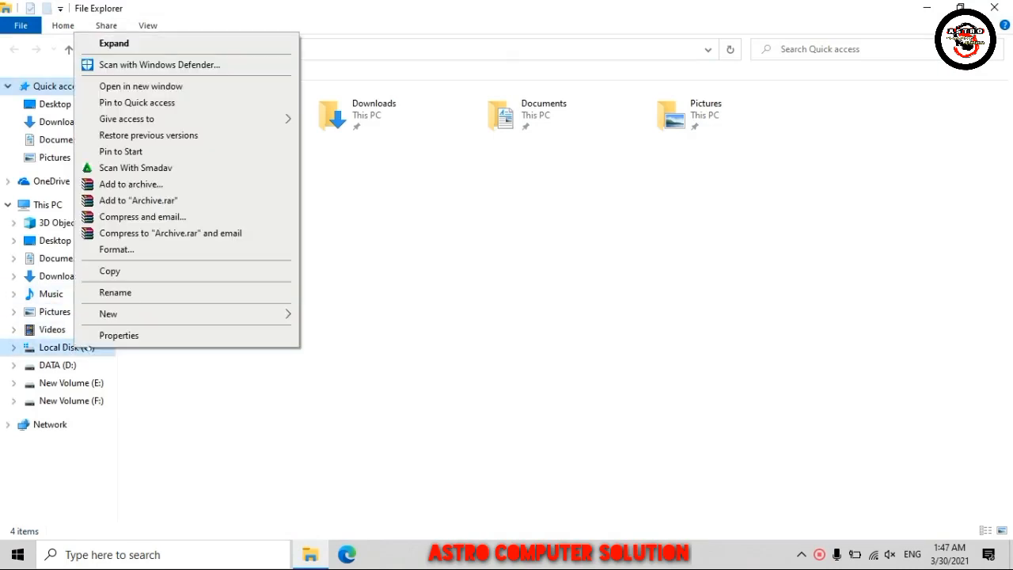
{"action": "left_click", "coordinate": [119, 334]}
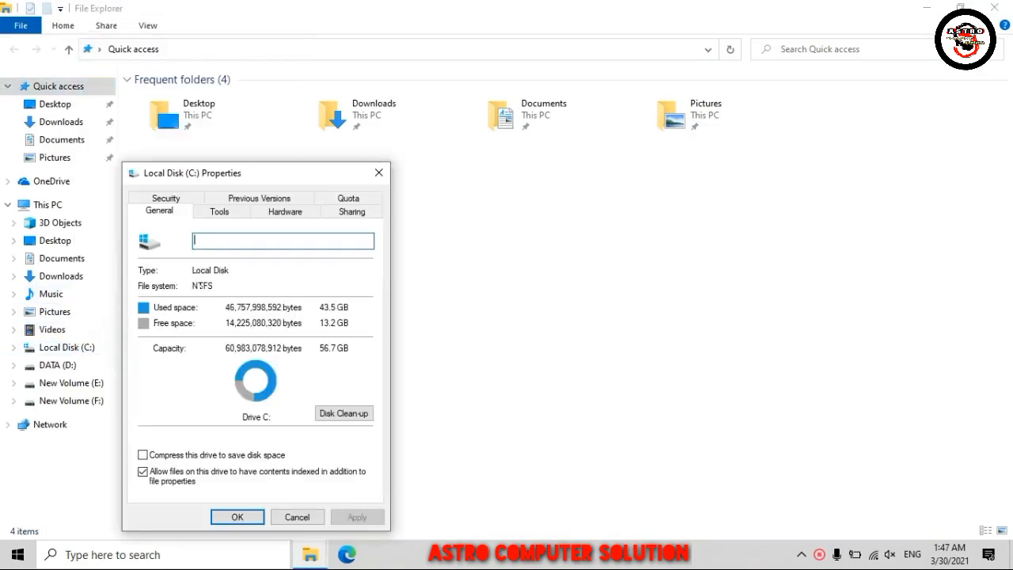
{"action": "left_click", "coordinate": [340, 413]}
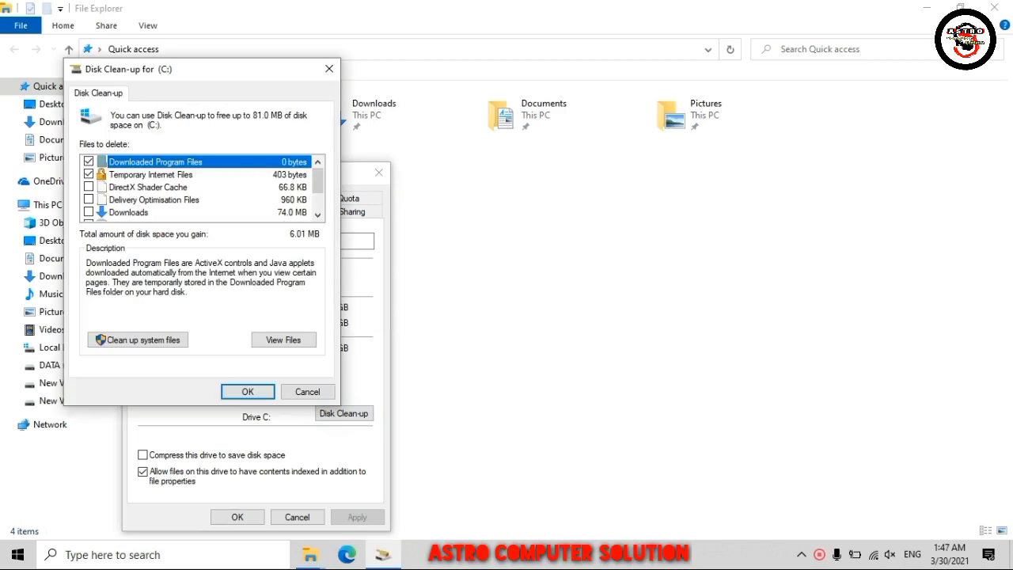
Mark DirectX Shader Cache, Delivery Optimisation Files, Downloads, Recycle Bin and Temporary files for deletion and start the system files clean-up.
{"action": "left_click", "coordinate": [89, 187]}
{"action": "left_click", "coordinate": [88, 212]}
{"action": "left_click", "coordinate": [89, 200]}
{"action": "scroll", "coordinate": [202, 187], "scroll_direction": "down", "scroll_amount": 1}
{"action": "left_click", "coordinate": [89, 187]}
{"action": "left_click", "coordinate": [89, 199]}
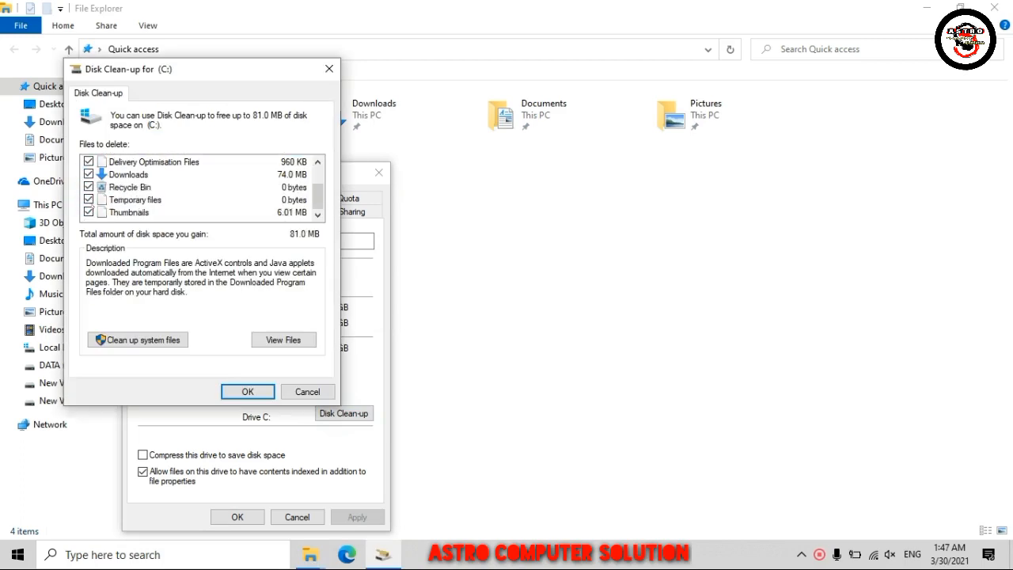
{"action": "left_click", "coordinate": [139, 339]}
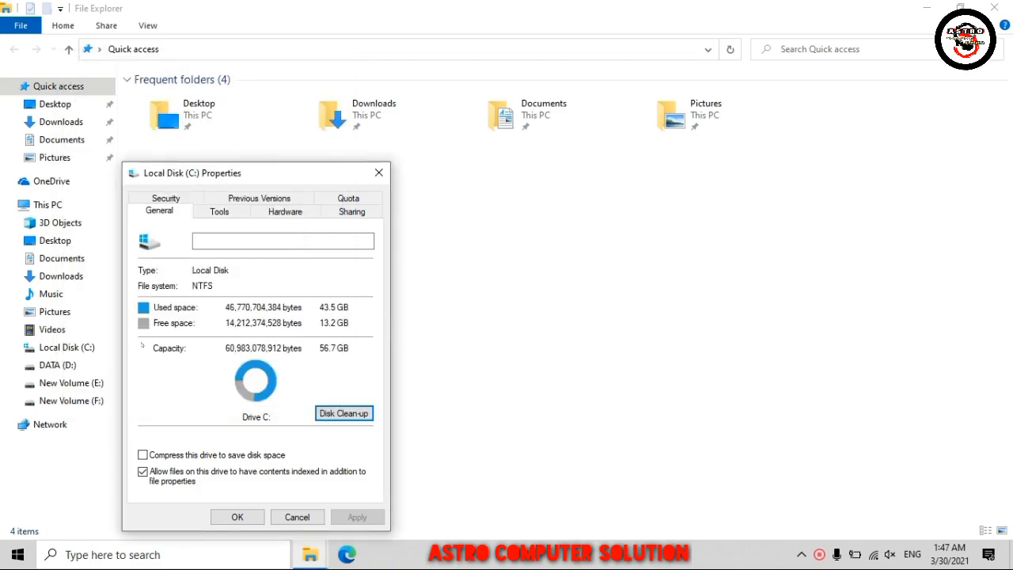
Reopen Disk Clean-up for C: and mark Windows Defender Antivirus, DirectX Shader Cache, Delivery Optimisation Files, Downloads, Language Resource Files, Recycle Bin and Temporary files.
{"action": "left_click", "coordinate": [333, 413]}
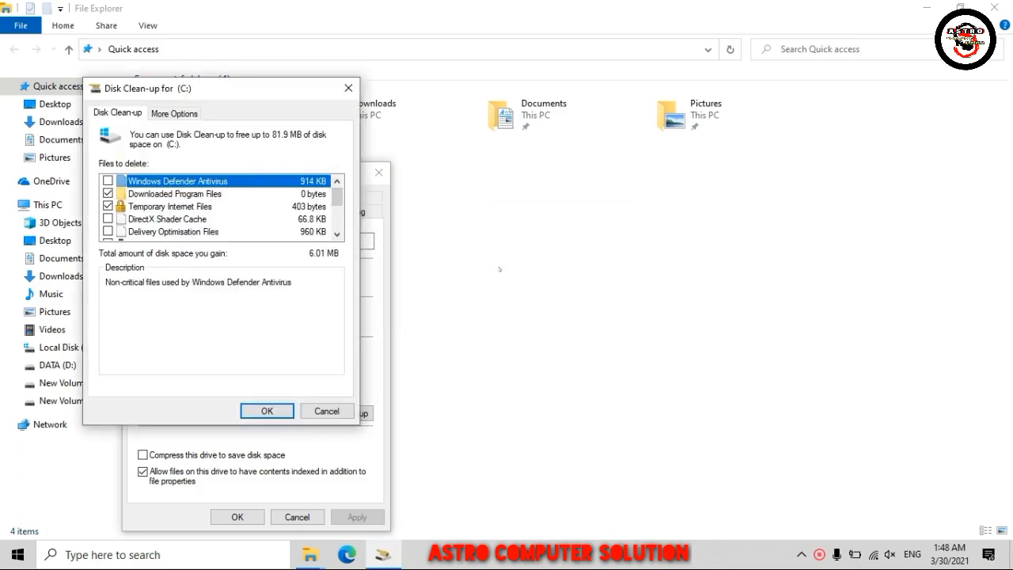
{"action": "key", "text": "space"}
{"action": "left_click", "coordinate": [108, 218]}
{"action": "left_click", "coordinate": [107, 231]}
{"action": "scroll", "coordinate": [222, 206], "scroll_direction": "down", "scroll_amount": 1}
{"action": "left_click", "coordinate": [107, 219]}
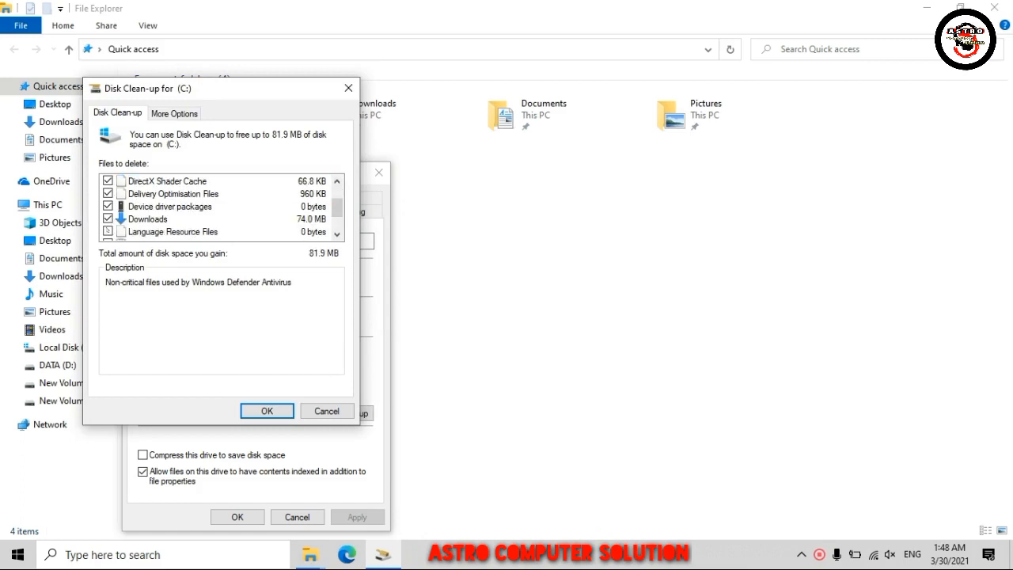
{"action": "left_click", "coordinate": [108, 231]}
{"action": "scroll", "coordinate": [221, 205], "scroll_direction": "down", "scroll_amount": 1}
{"action": "left_click", "coordinate": [107, 205]}
{"action": "left_click", "coordinate": [107, 219]}
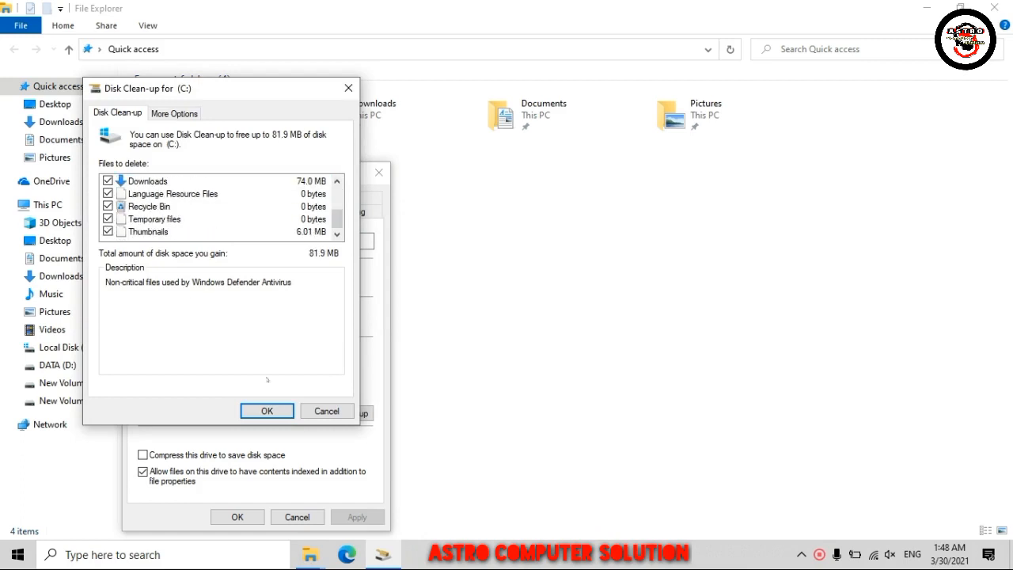
Permanently delete the marked files from drive C:, and close the drive's properties and File Explorer.
{"action": "left_click", "coordinate": [267, 411]}
{"action": "left_click", "coordinate": [530, 286]}
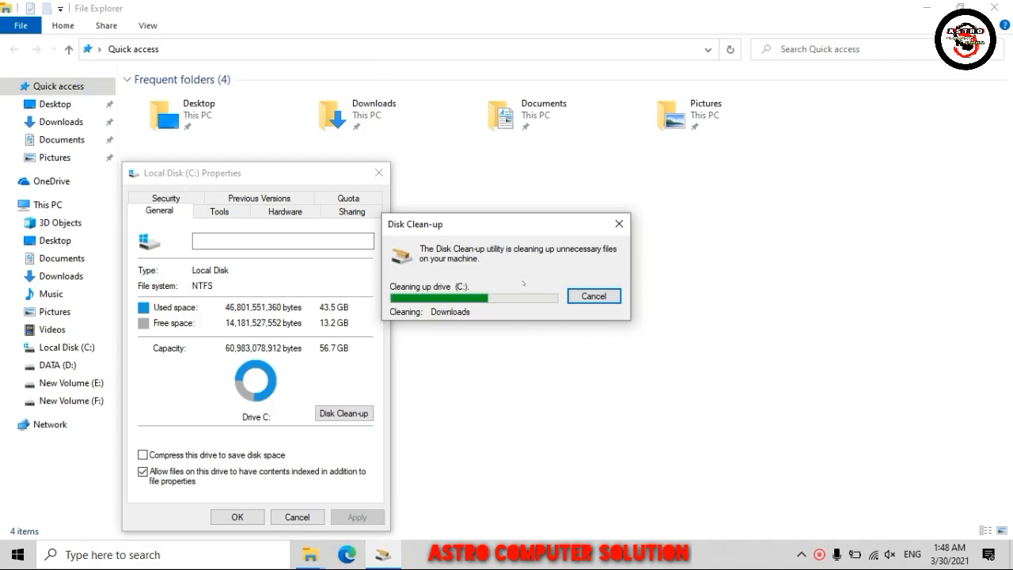
{"action": "left_click", "coordinate": [384, 177]}
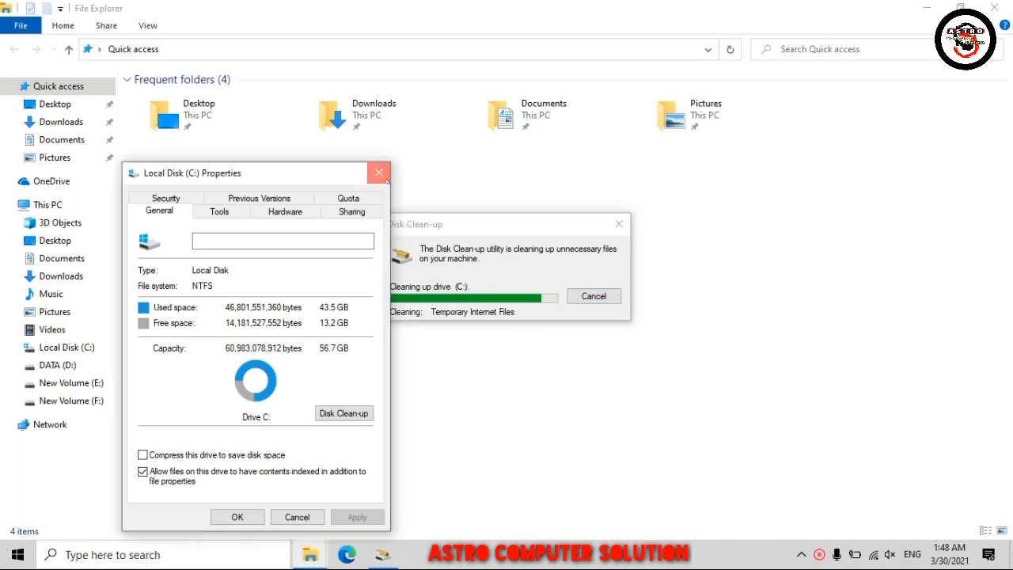
{"action": "left_click_drag", "start_coordinate": [477, 224], "coordinate": [380, 220]}
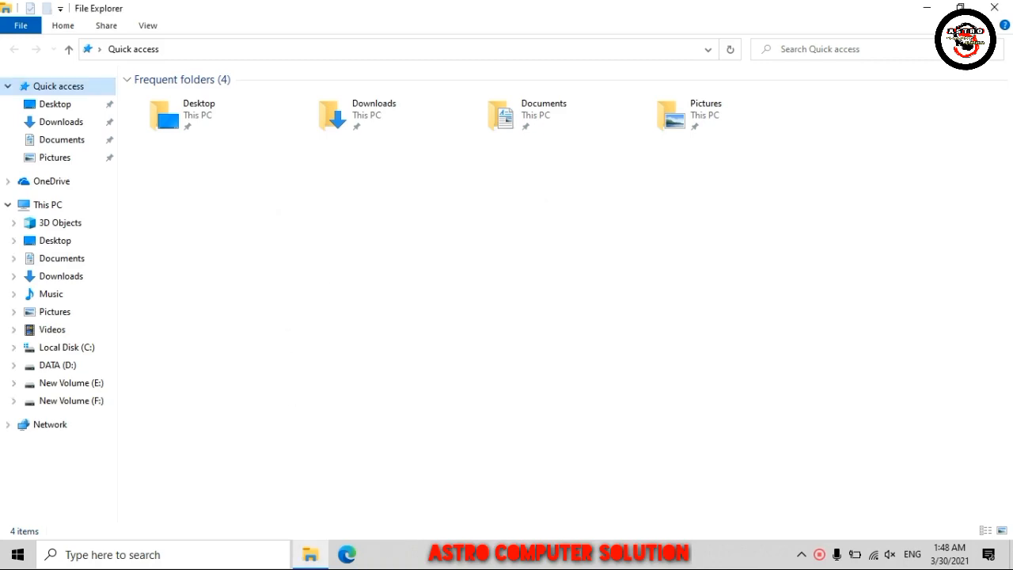
{"action": "left_click", "coordinate": [994, 7]}
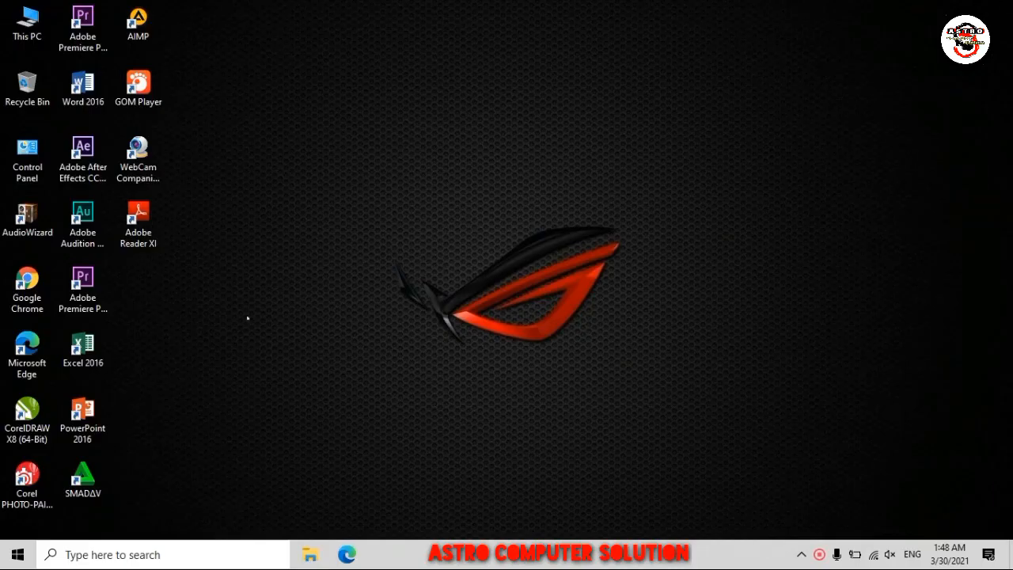
Search Windows for SERVICES, open the Services app and maximise its window.
{"action": "left_click", "coordinate": [137, 562]}
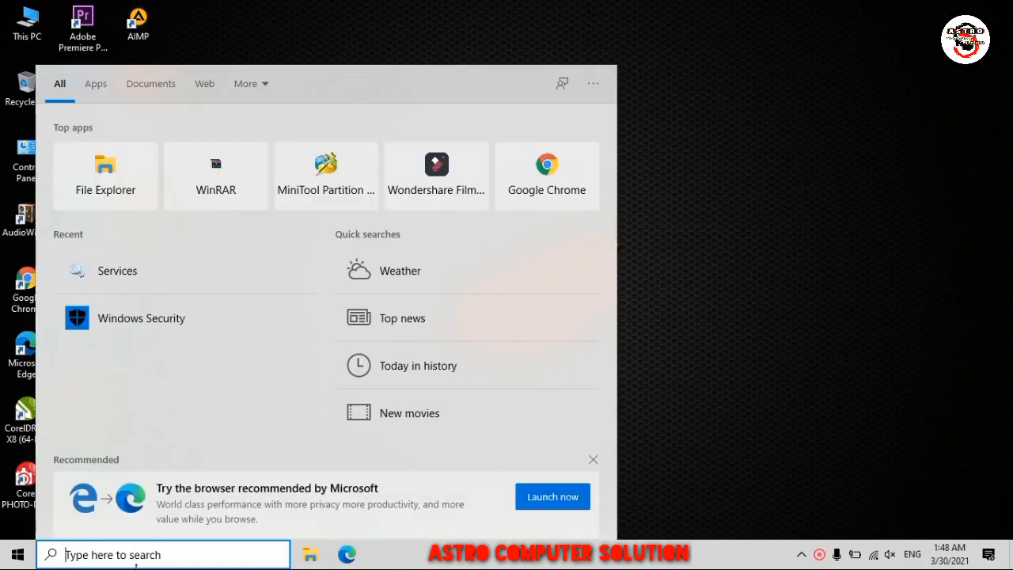
{"action": "type", "text": "SERVI"}
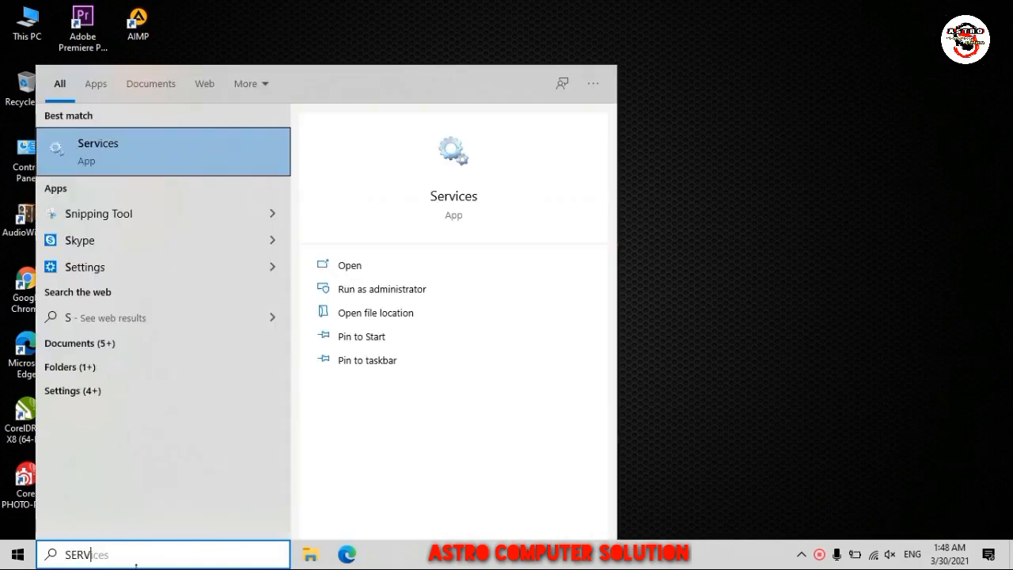
{"action": "type", "text": "CES"}
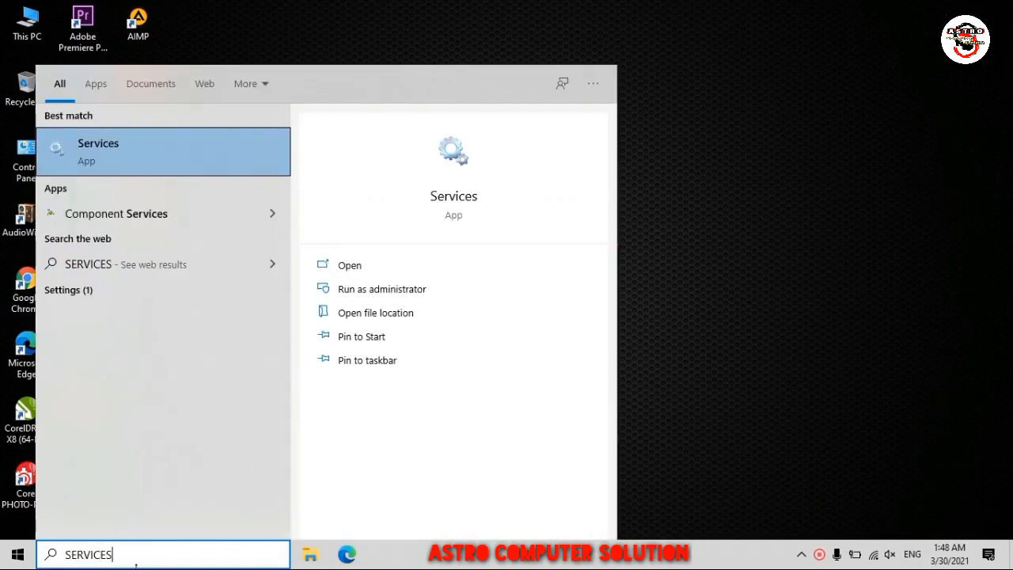
{"action": "left_click", "coordinate": [157, 162]}
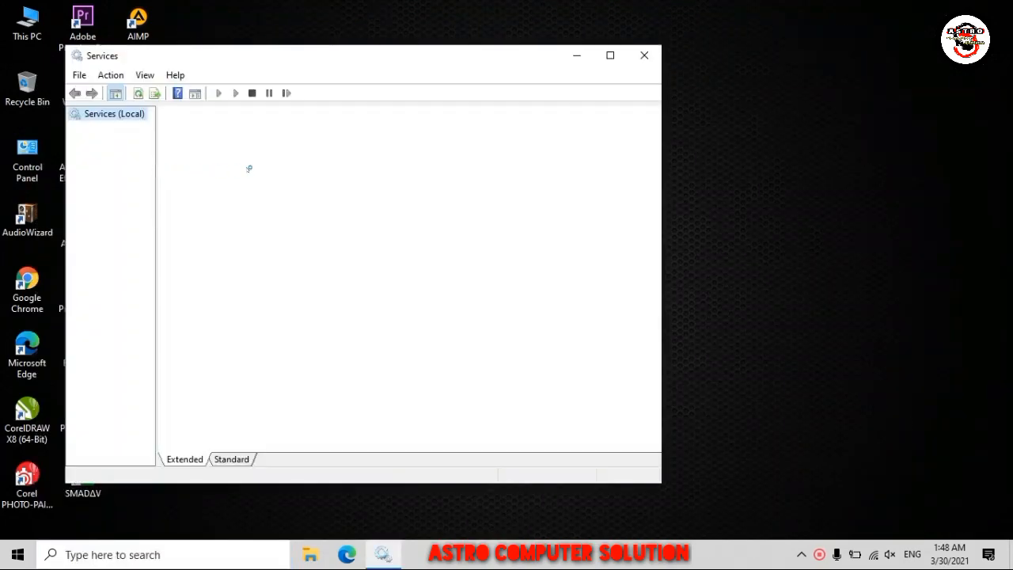
{"action": "left_click", "coordinate": [610, 57]}
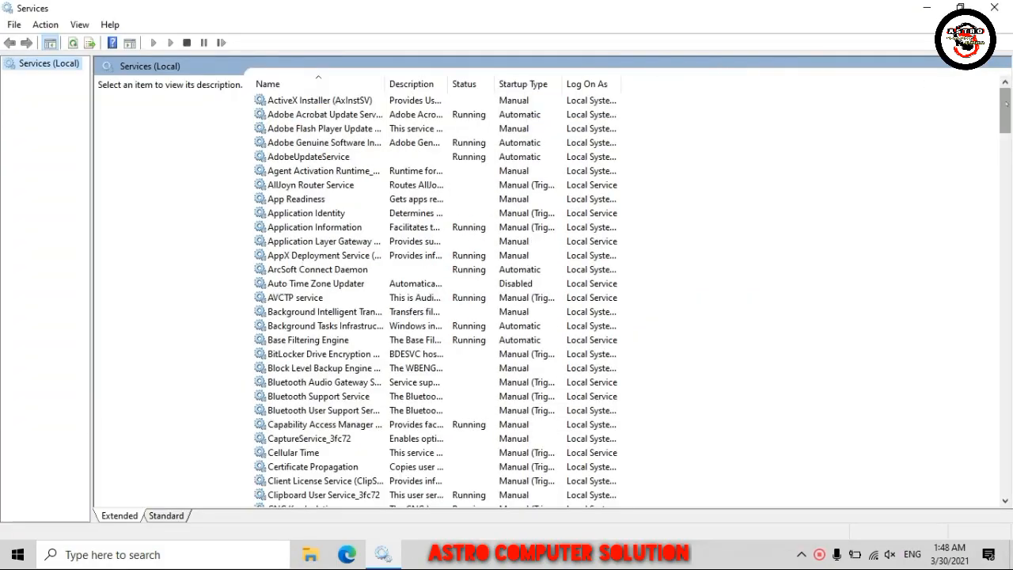
Set the Windows Update service's startup type to Disabled, confirm the change and close Services.
{"action": "left_click_drag", "start_coordinate": [1000, 111], "coordinate": [979, 472]}
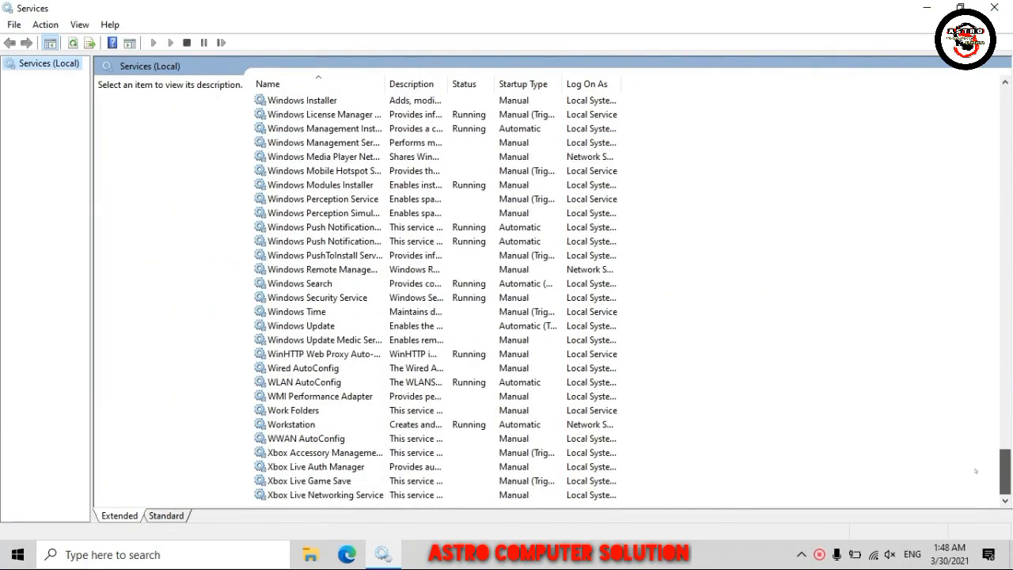
{"action": "left_click", "coordinate": [306, 326]}
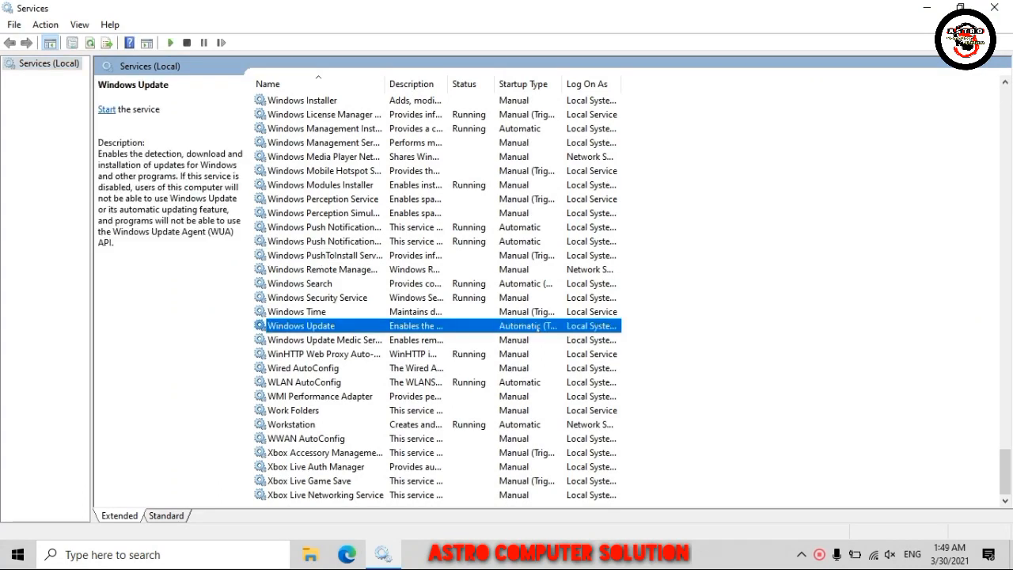
{"action": "right_click", "coordinate": [537, 328]}
{"action": "left_click", "coordinate": [578, 467]}
{"action": "left_click", "coordinate": [462, 260]}
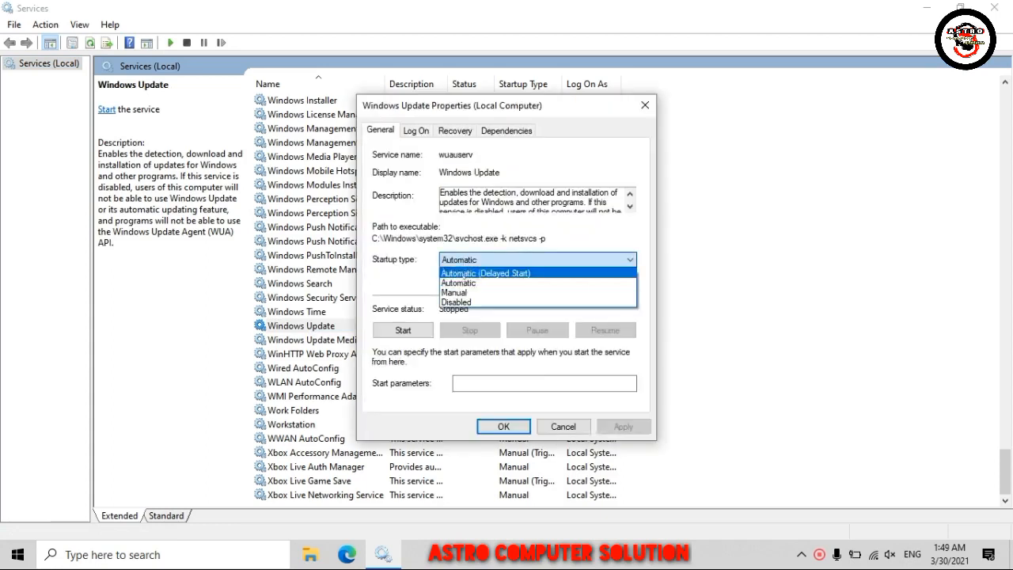
{"action": "left_click", "coordinate": [465, 301]}
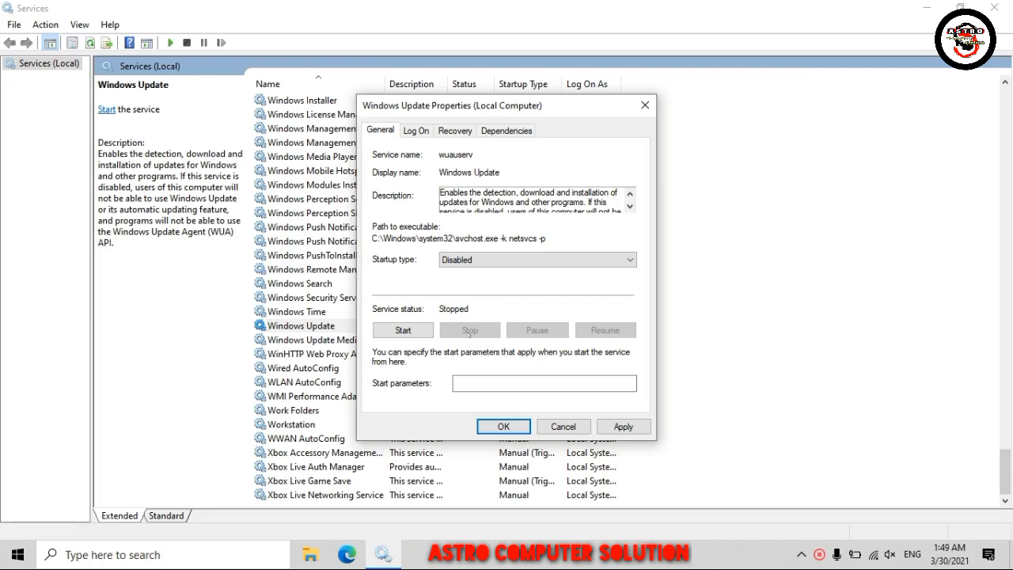
{"action": "left_click", "coordinate": [504, 426]}
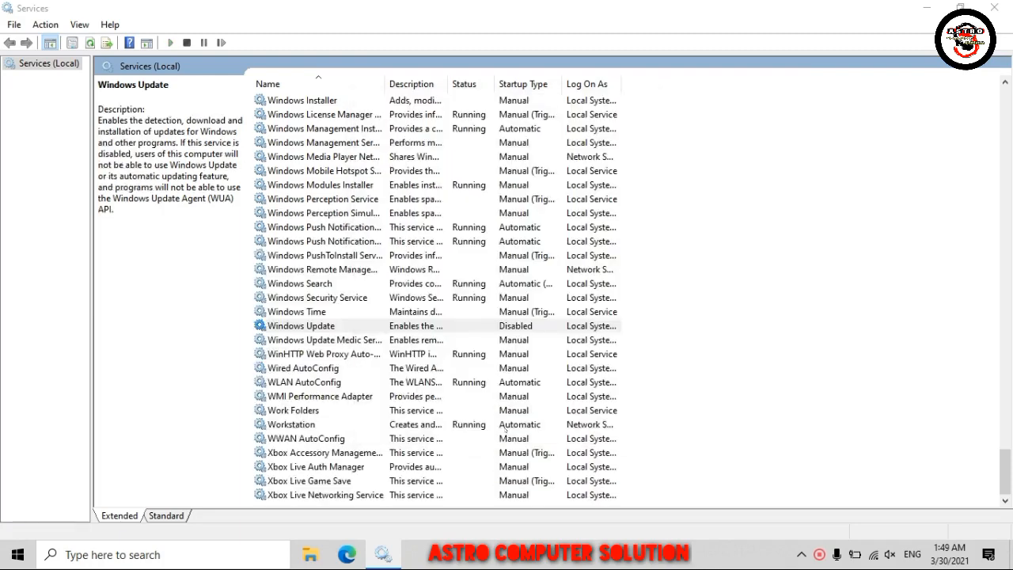
{"action": "left_click", "coordinate": [995, 7]}
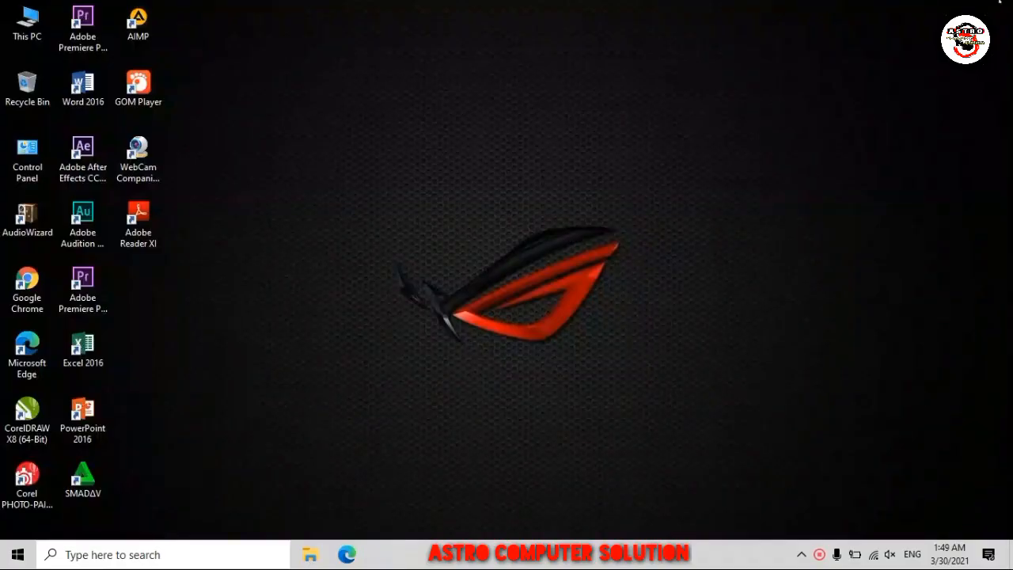
Refresh the desktop four times in a row.
{"action": "right_click", "coordinate": [411, 91]}
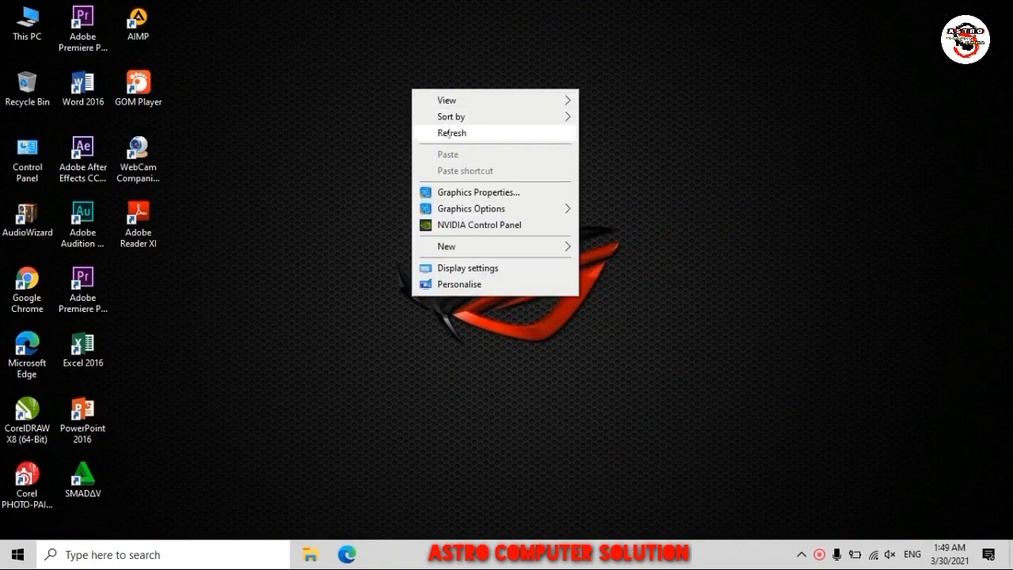
{"action": "left_click", "coordinate": [444, 127]}
{"action": "right_click", "coordinate": [435, 111]}
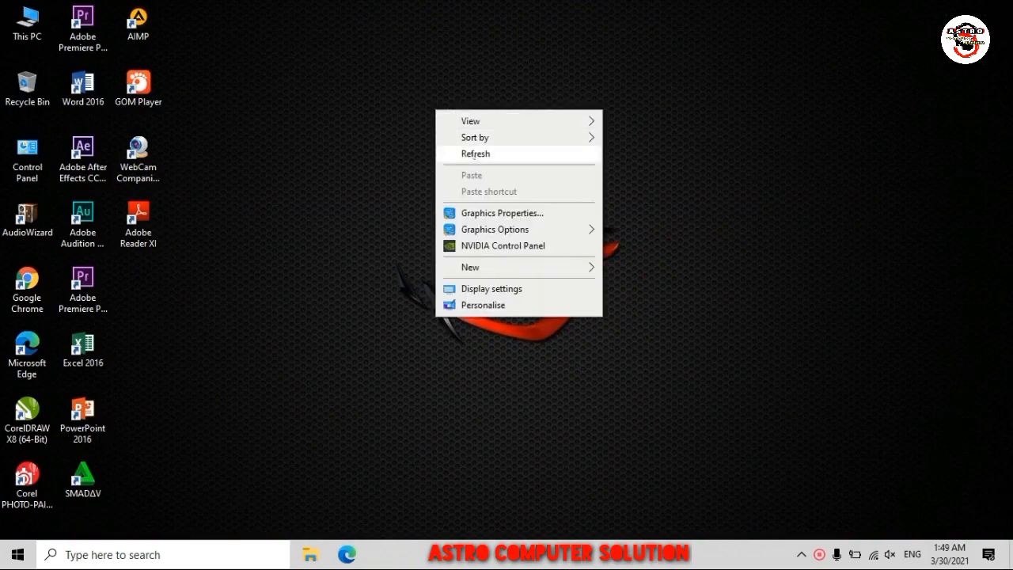
{"action": "left_click", "coordinate": [440, 147]}
{"action": "right_click", "coordinate": [434, 104]}
{"action": "left_click", "coordinate": [464, 147]}
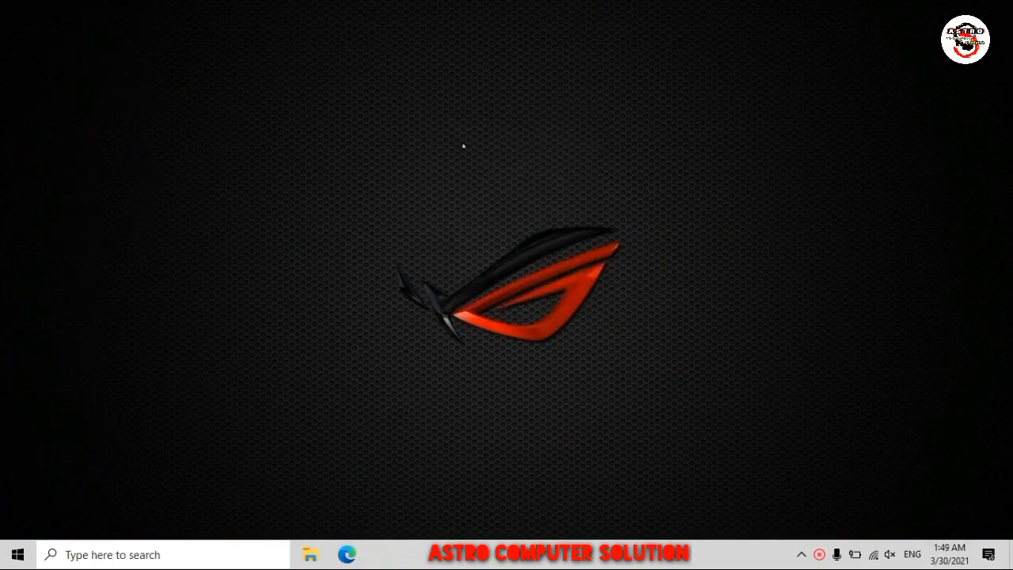
{"action": "right_click", "coordinate": [464, 147]}
{"action": "left_click", "coordinate": [499, 187]}
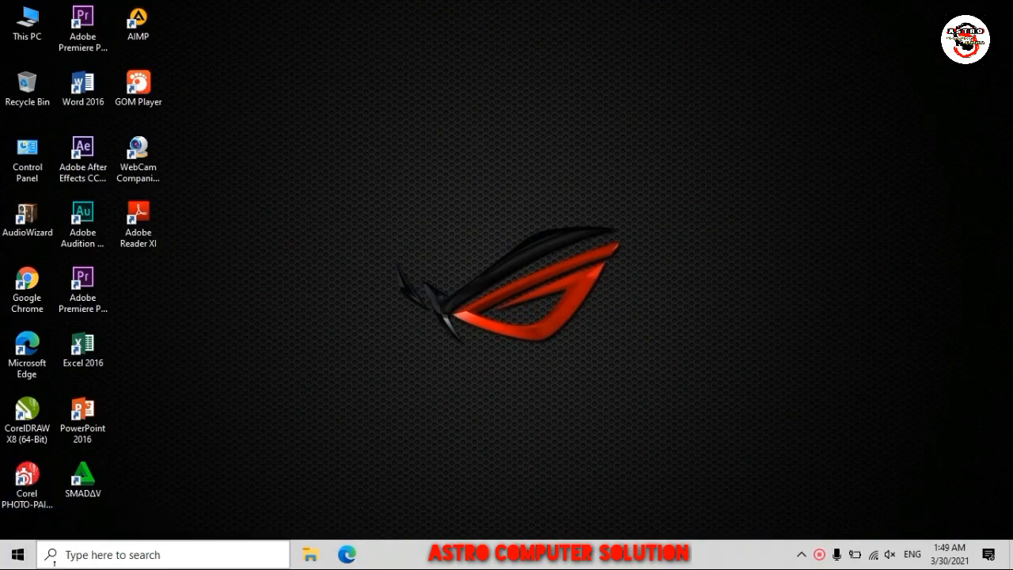
Turn off the Windows welcome experience option under Notifications & actions in the System settings, and close Settings.
{"action": "left_click", "coordinate": [19, 557]}
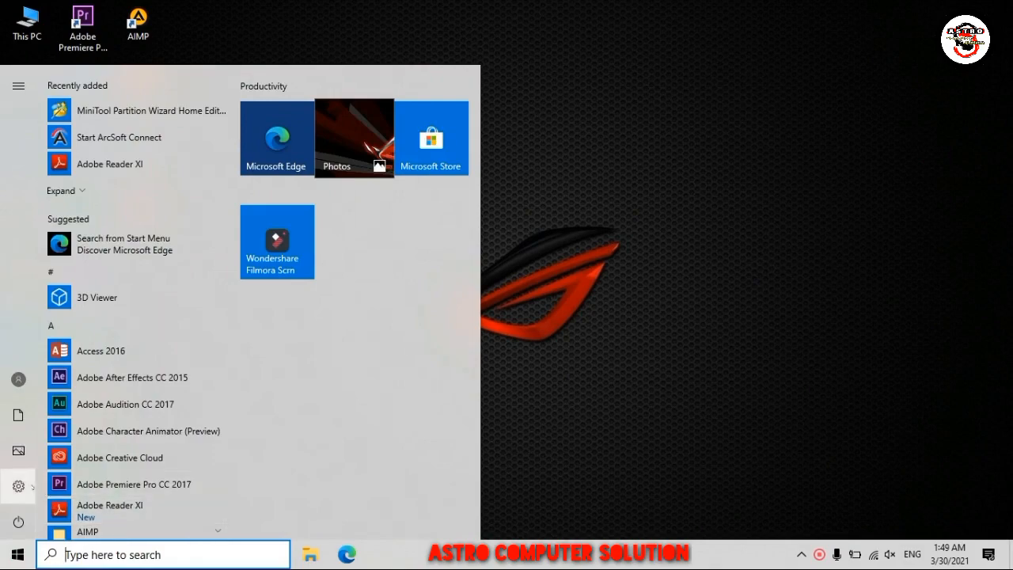
{"action": "left_click", "coordinate": [17, 486]}
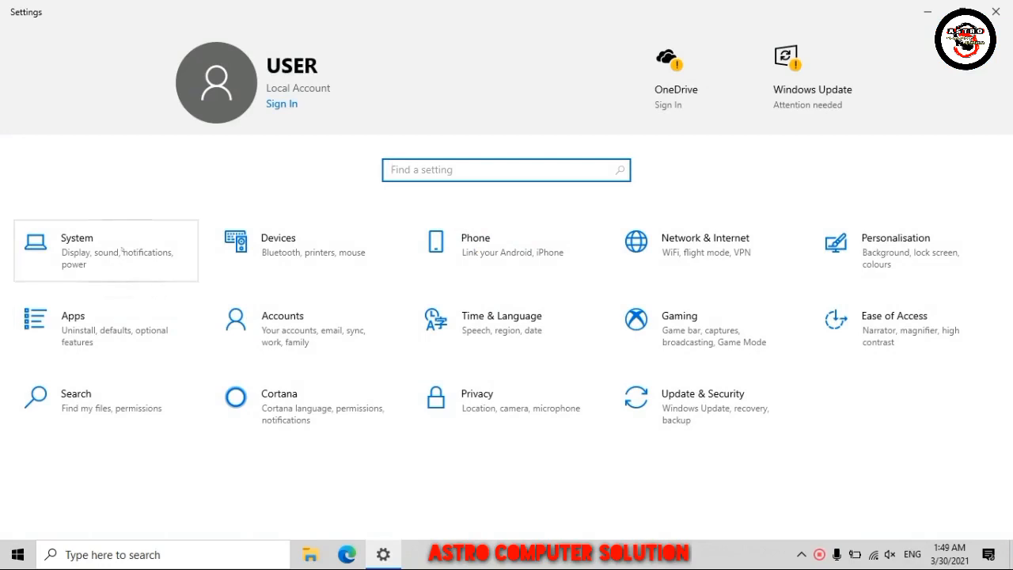
{"action": "left_click", "coordinate": [112, 258]}
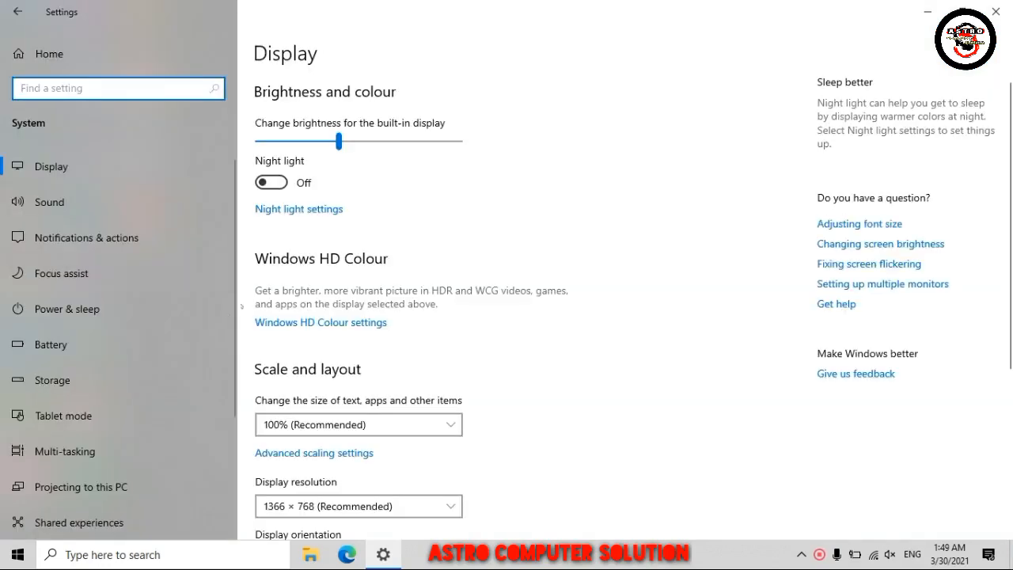
{"action": "left_click", "coordinate": [165, 248]}
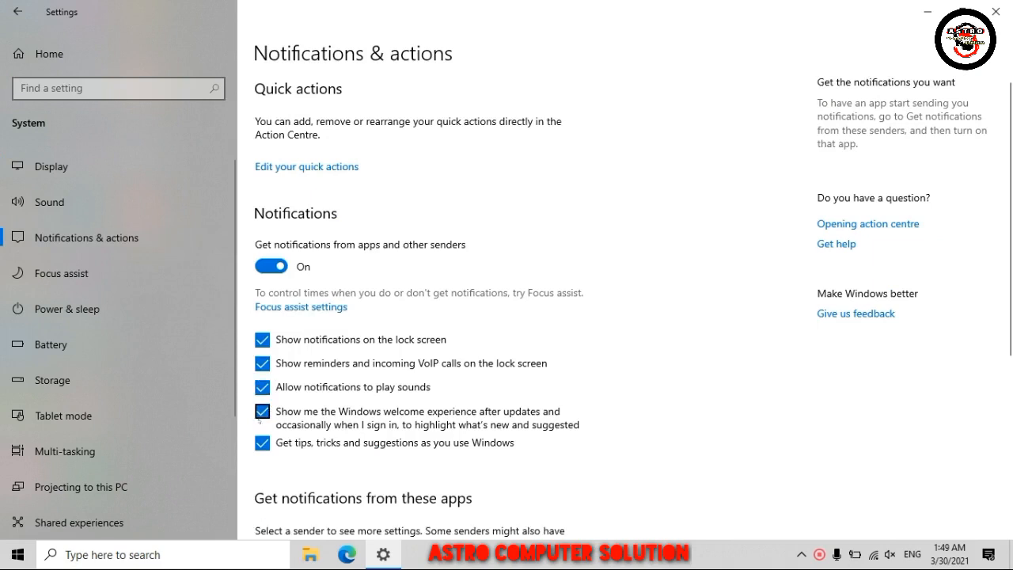
{"action": "left_click", "coordinate": [262, 412]}
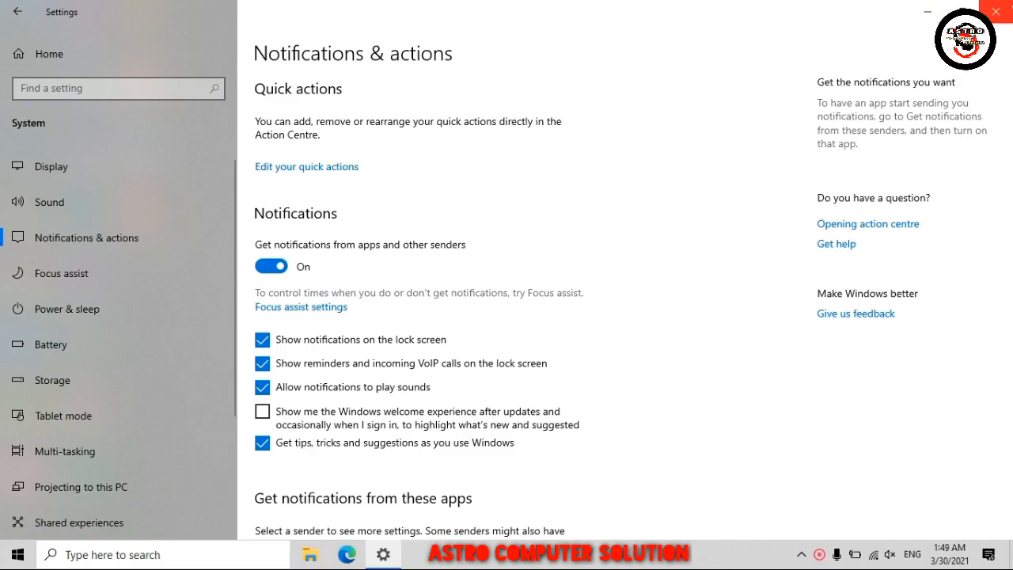
{"action": "left_click", "coordinate": [995, 11]}
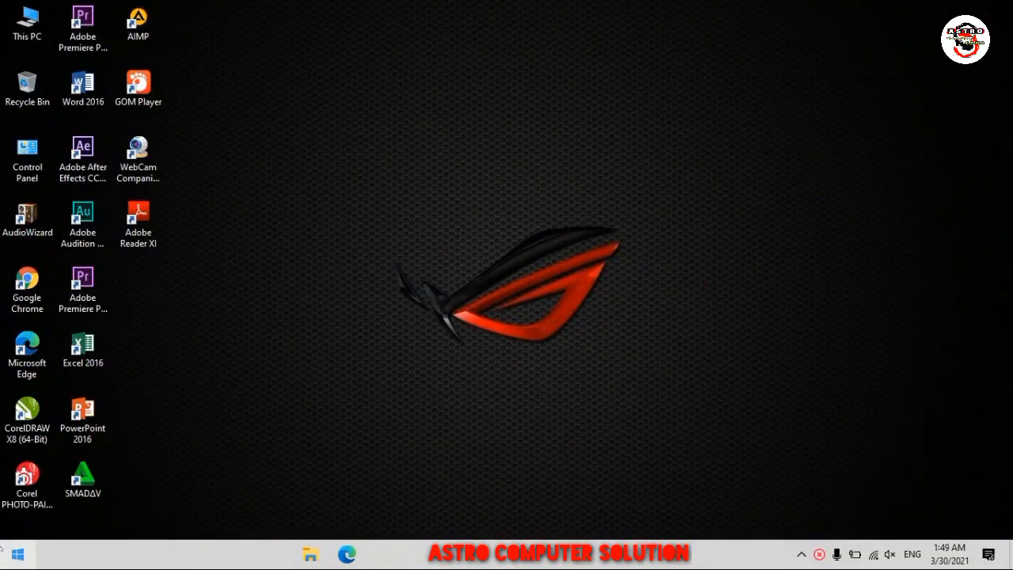
{"action": "left_click", "coordinate": [18, 554]}
{"action": "left_click", "coordinate": [18, 522]}
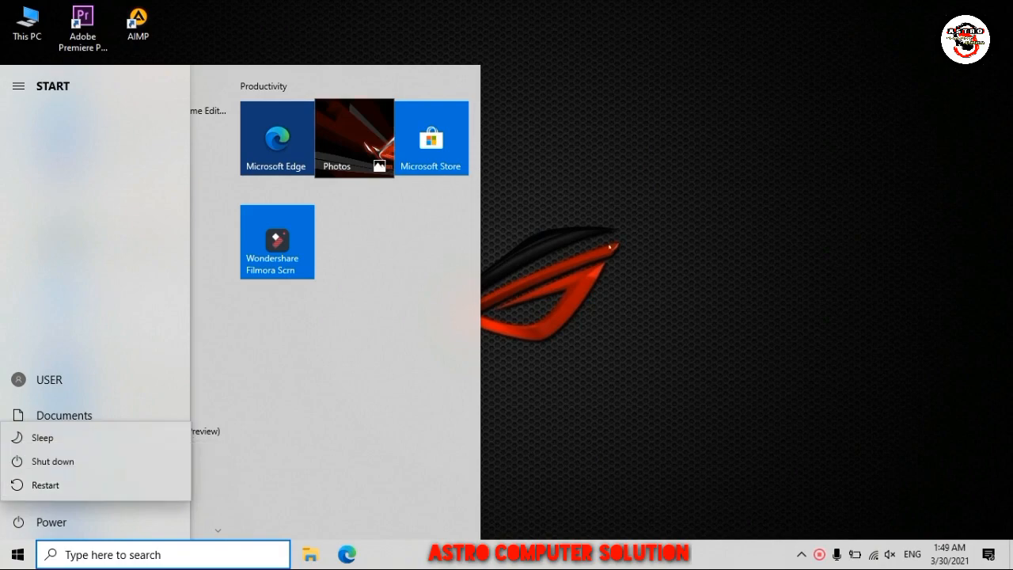
{"action": "key", "text": "Escape"}
{"action": "left_click", "coordinate": [591, 199]}
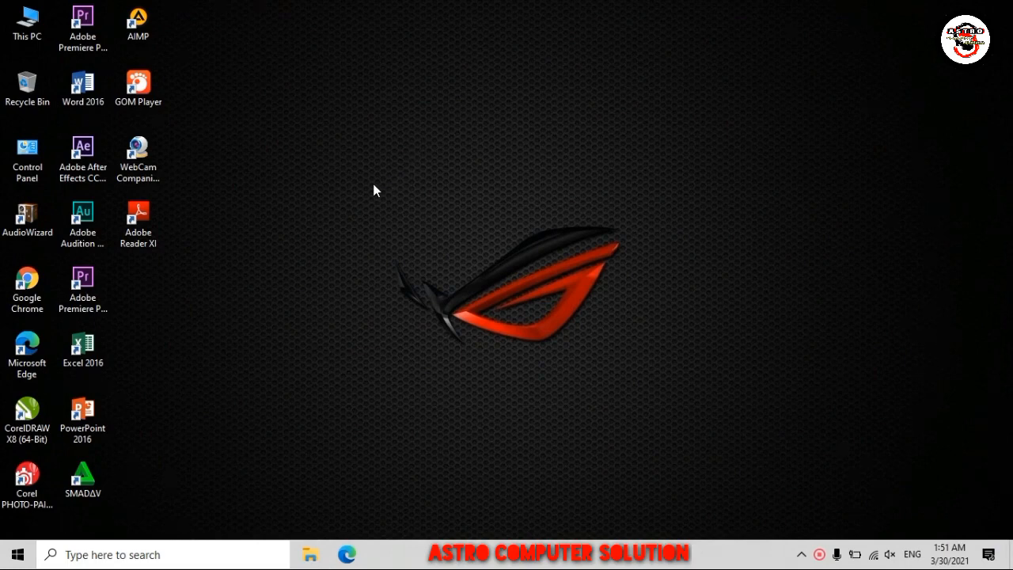
Check the free space on Local Disk (C:) under This PC, view the drive's root folder, and close File Explorer.
{"action": "key", "text": "super+e"}
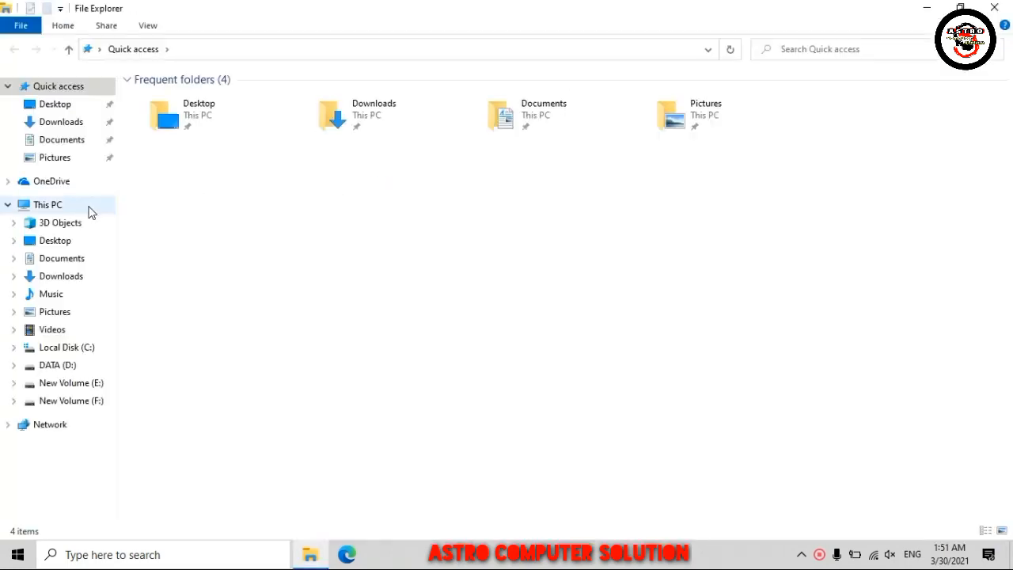
{"action": "left_click", "coordinate": [88, 212]}
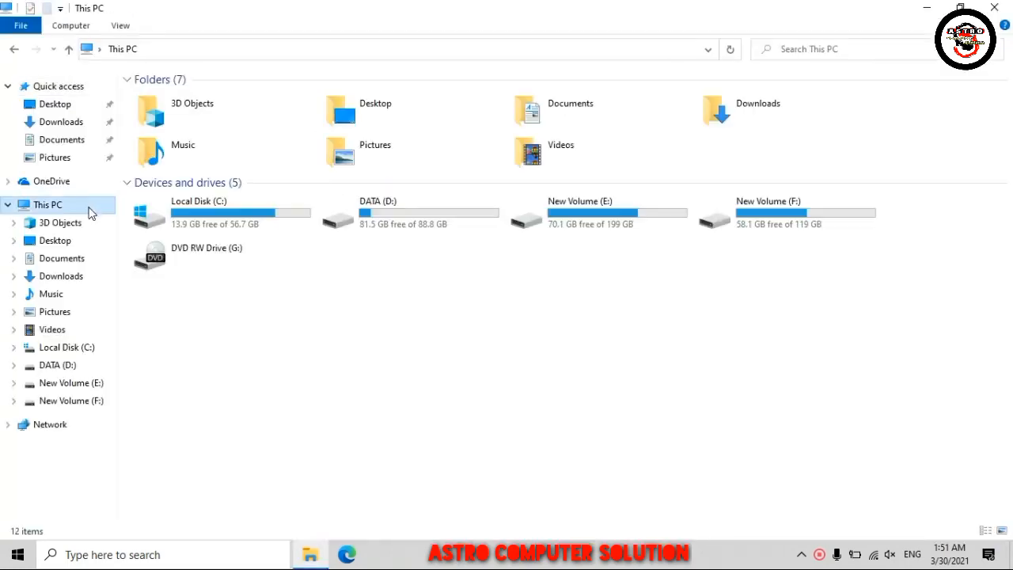
{"action": "right_click", "coordinate": [281, 331]}
{"action": "left_click", "coordinate": [312, 390]}
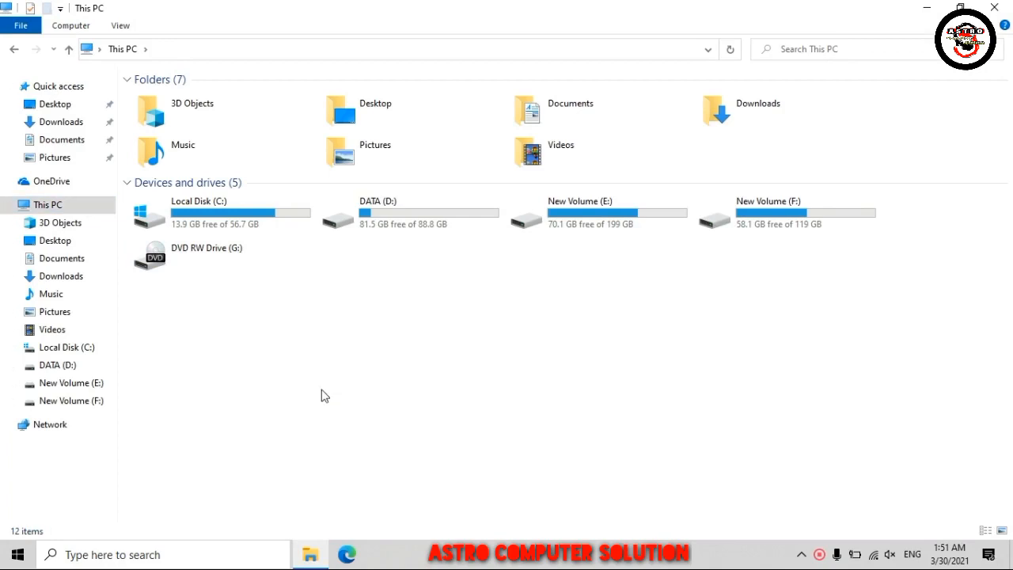
{"action": "left_click", "coordinate": [233, 232]}
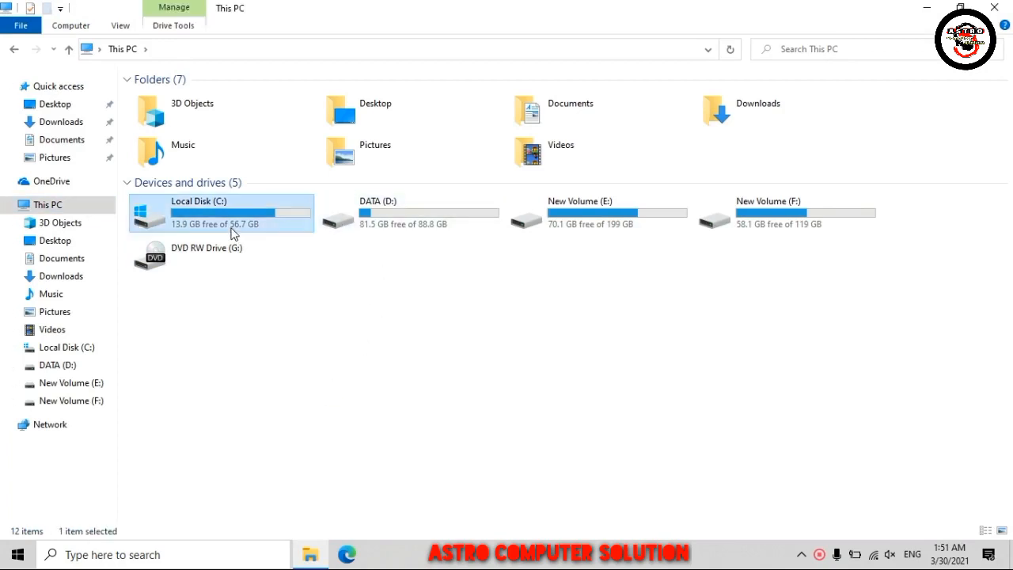
{"action": "double_click", "coordinate": [234, 228]}
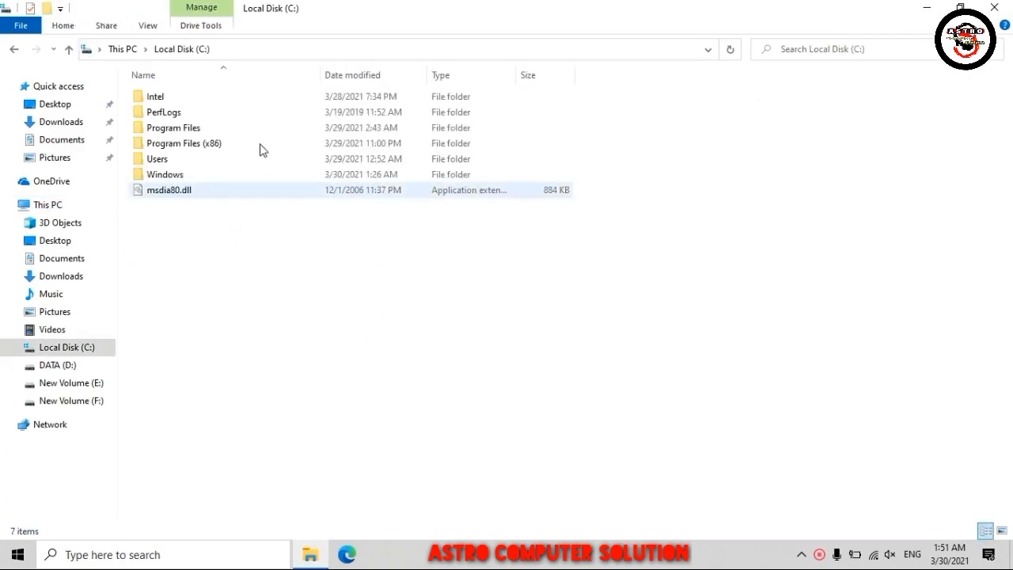
{"action": "left_click", "coordinate": [13, 51]}
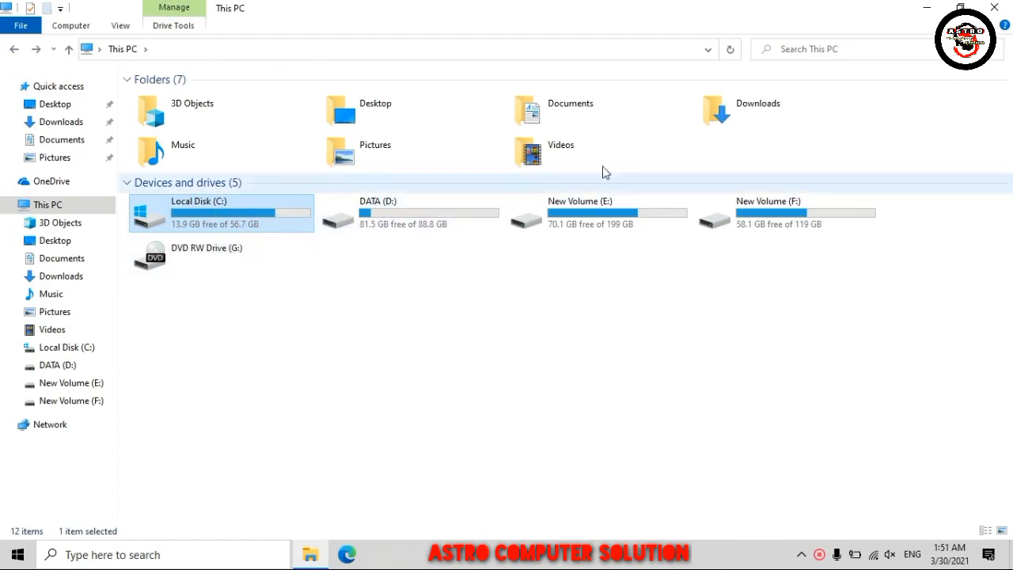
{"action": "left_click", "coordinate": [994, 7]}
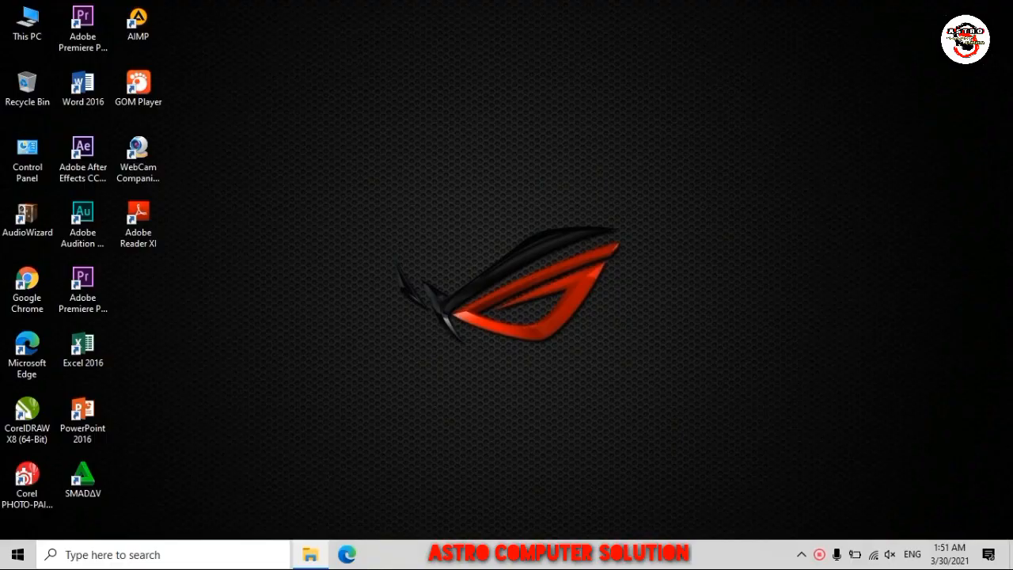
Refresh the desktop again after closing File Explorer.
{"action": "right_click", "coordinate": [334, 122]}
{"action": "left_click", "coordinate": [370, 165]}
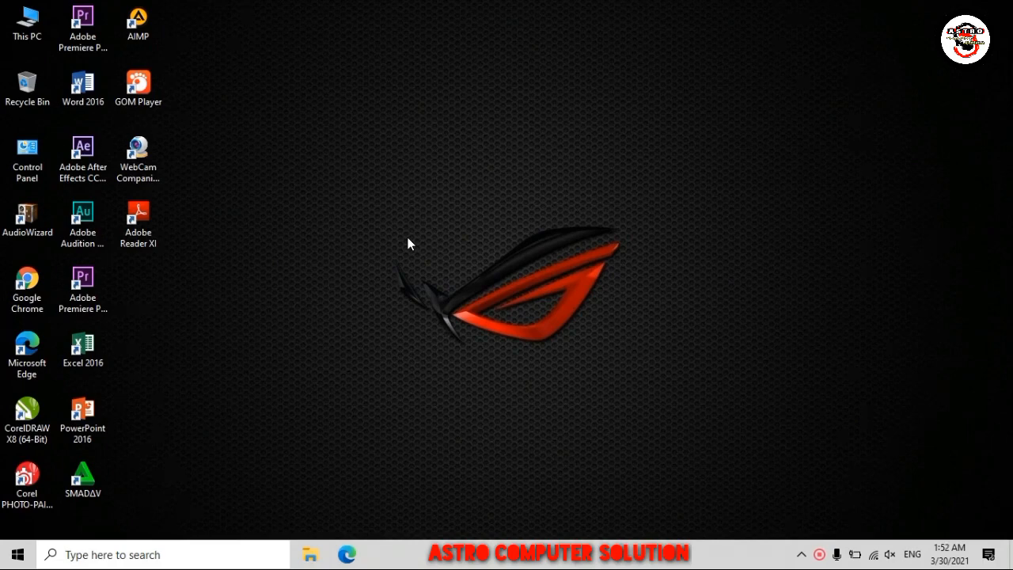
{"action": "right_click", "coordinate": [429, 149]}
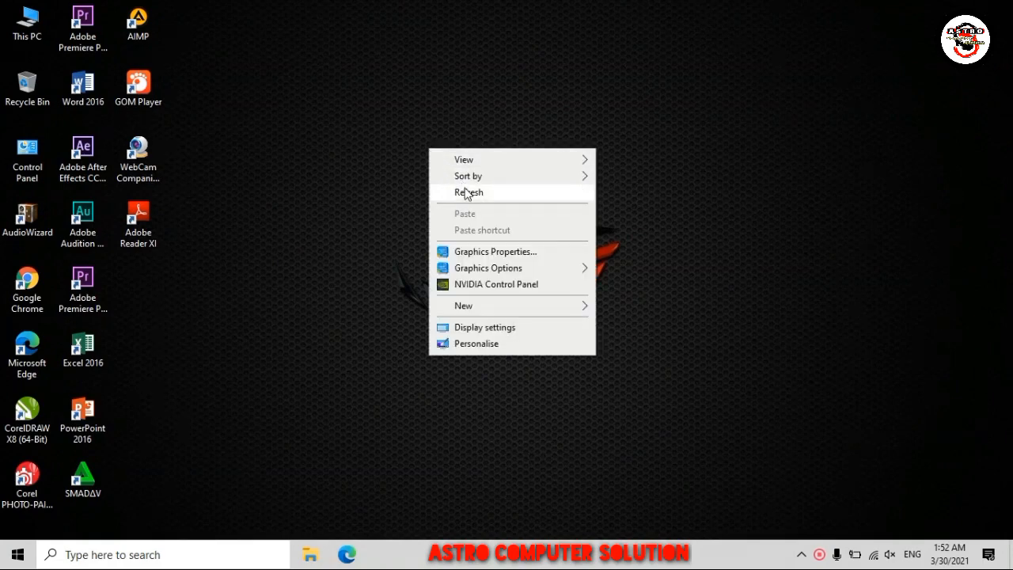